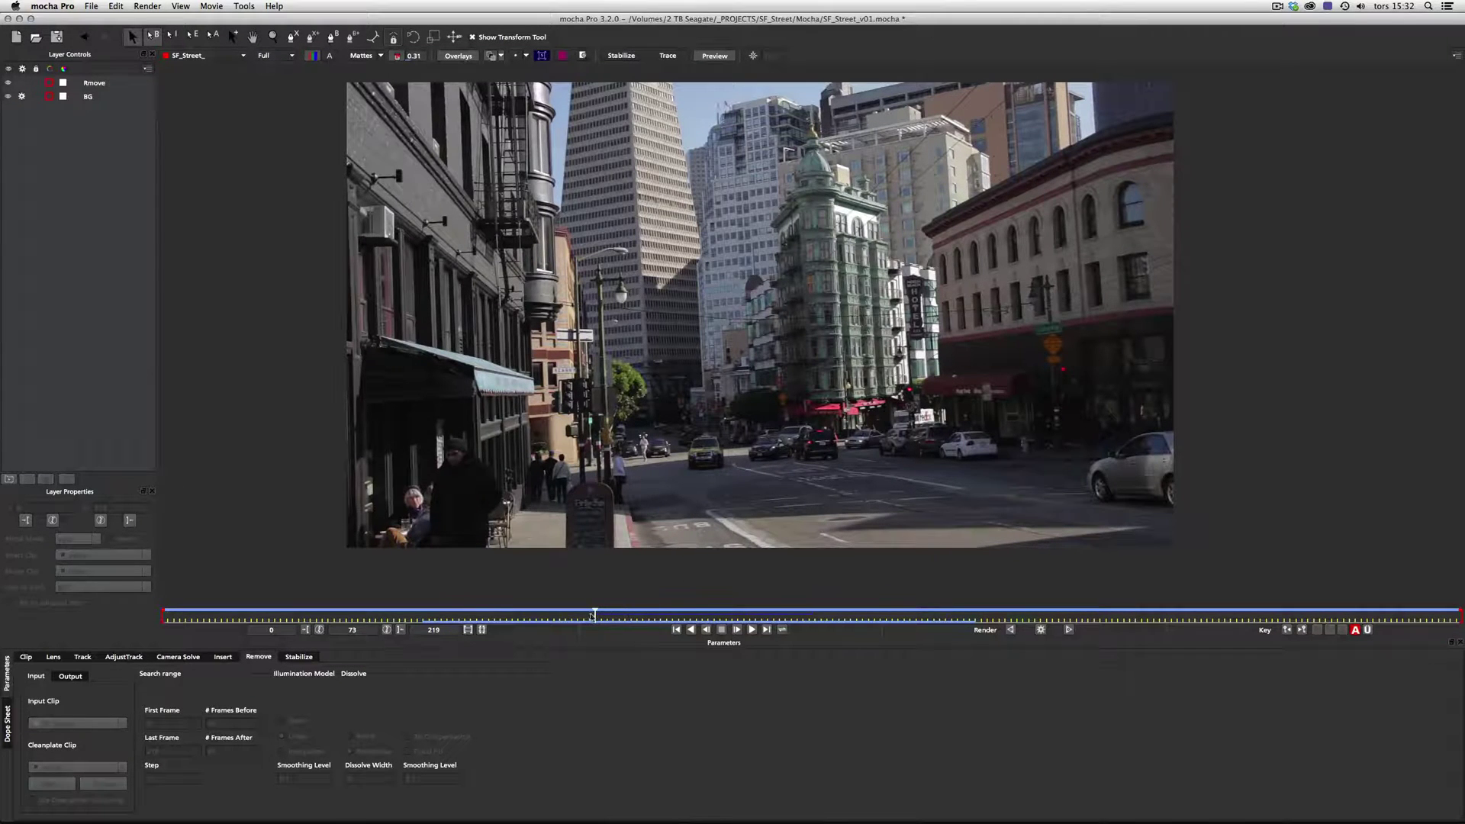
Scrub and play the street clip around frames 73 to 120 to examine the man walking past the café
{"action": "left_click_drag", "start_coordinate": [592, 617], "coordinate": [640, 608]}
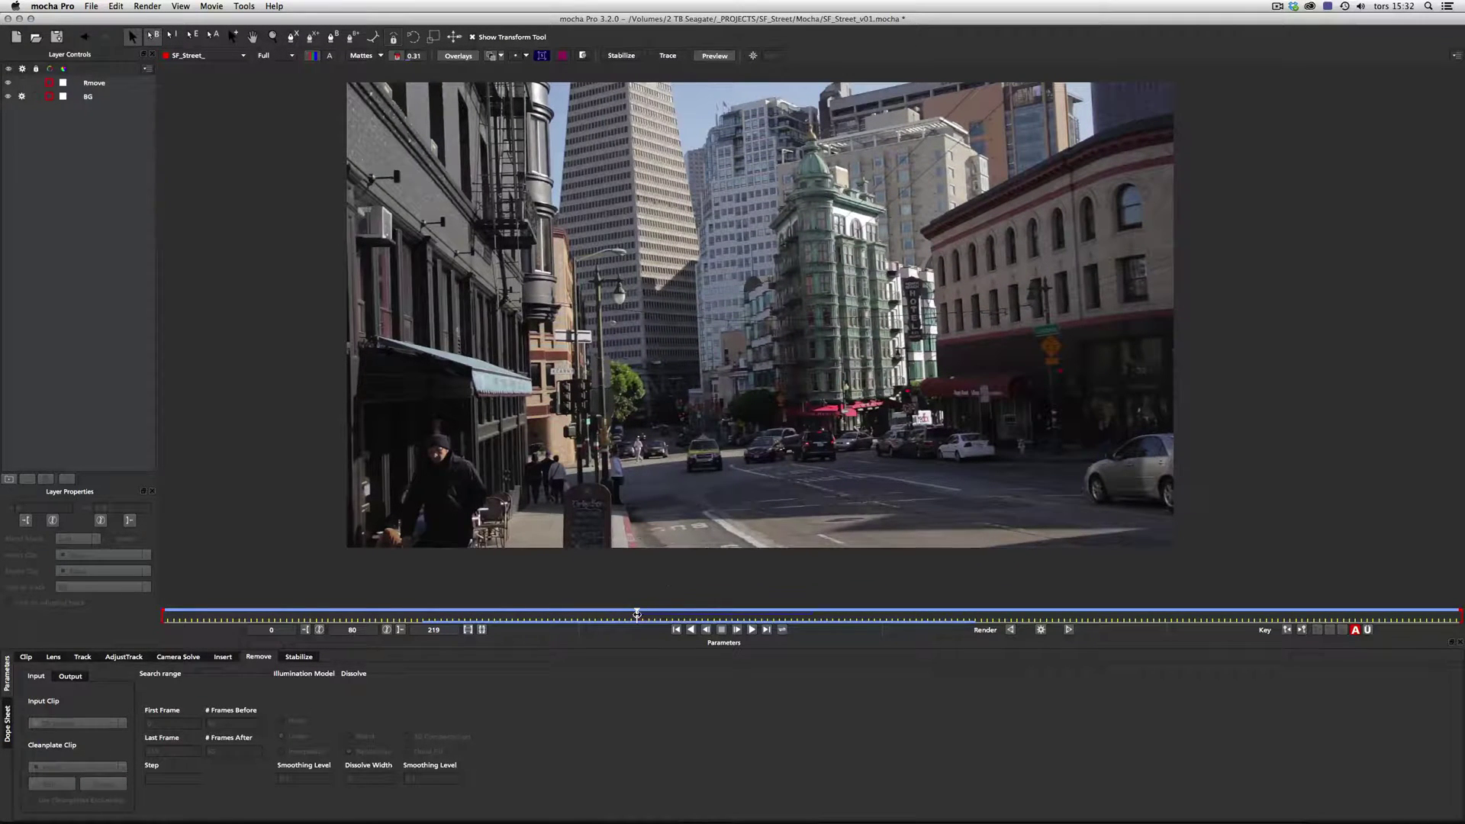
{"action": "left_click_drag", "start_coordinate": [645, 610], "coordinate": [691, 622]}
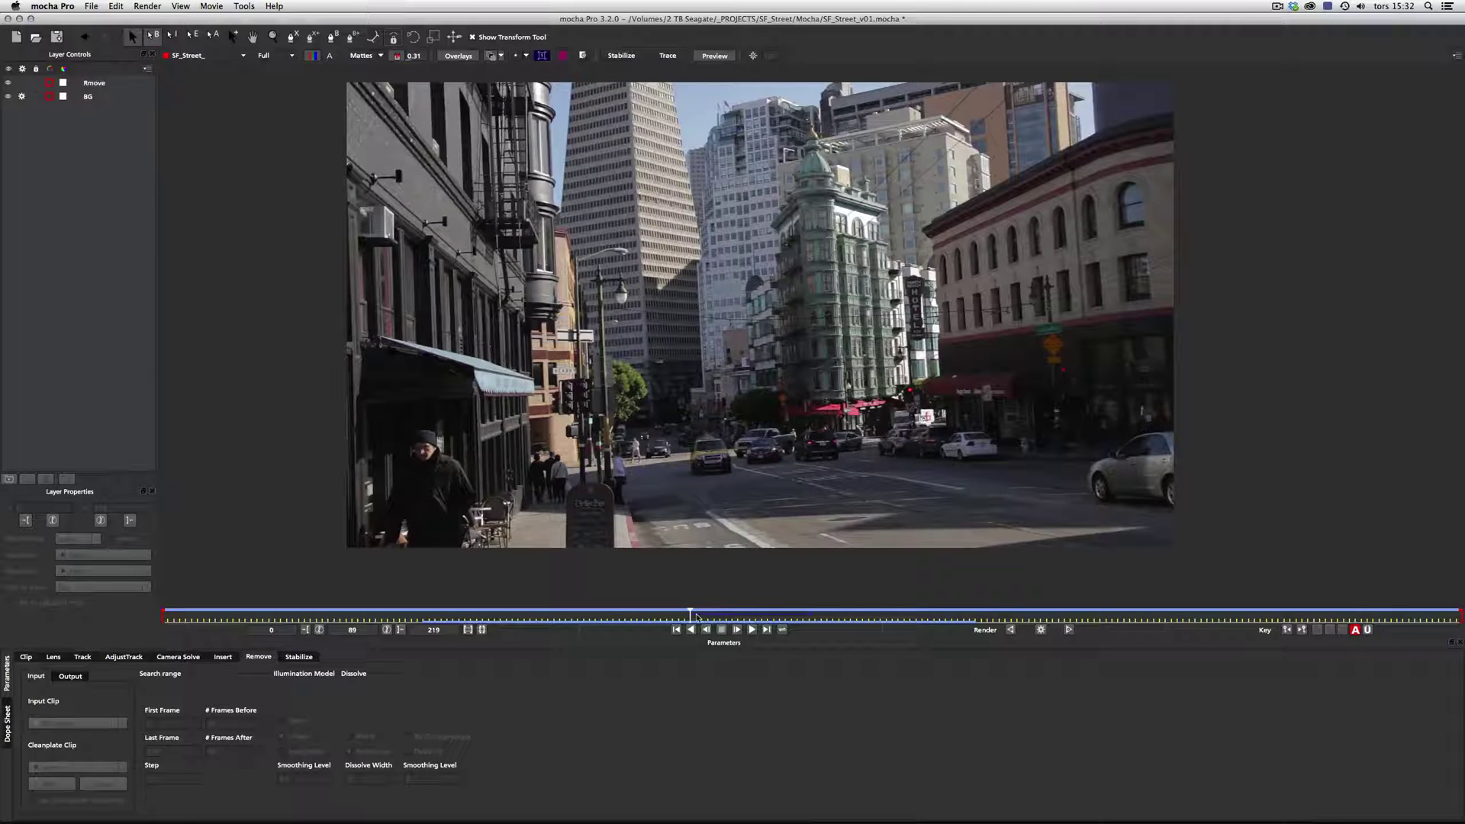
{"action": "left_click_drag", "start_coordinate": [691, 616], "coordinate": [541, 628]}
{"action": "left_click", "coordinate": [736, 630]}
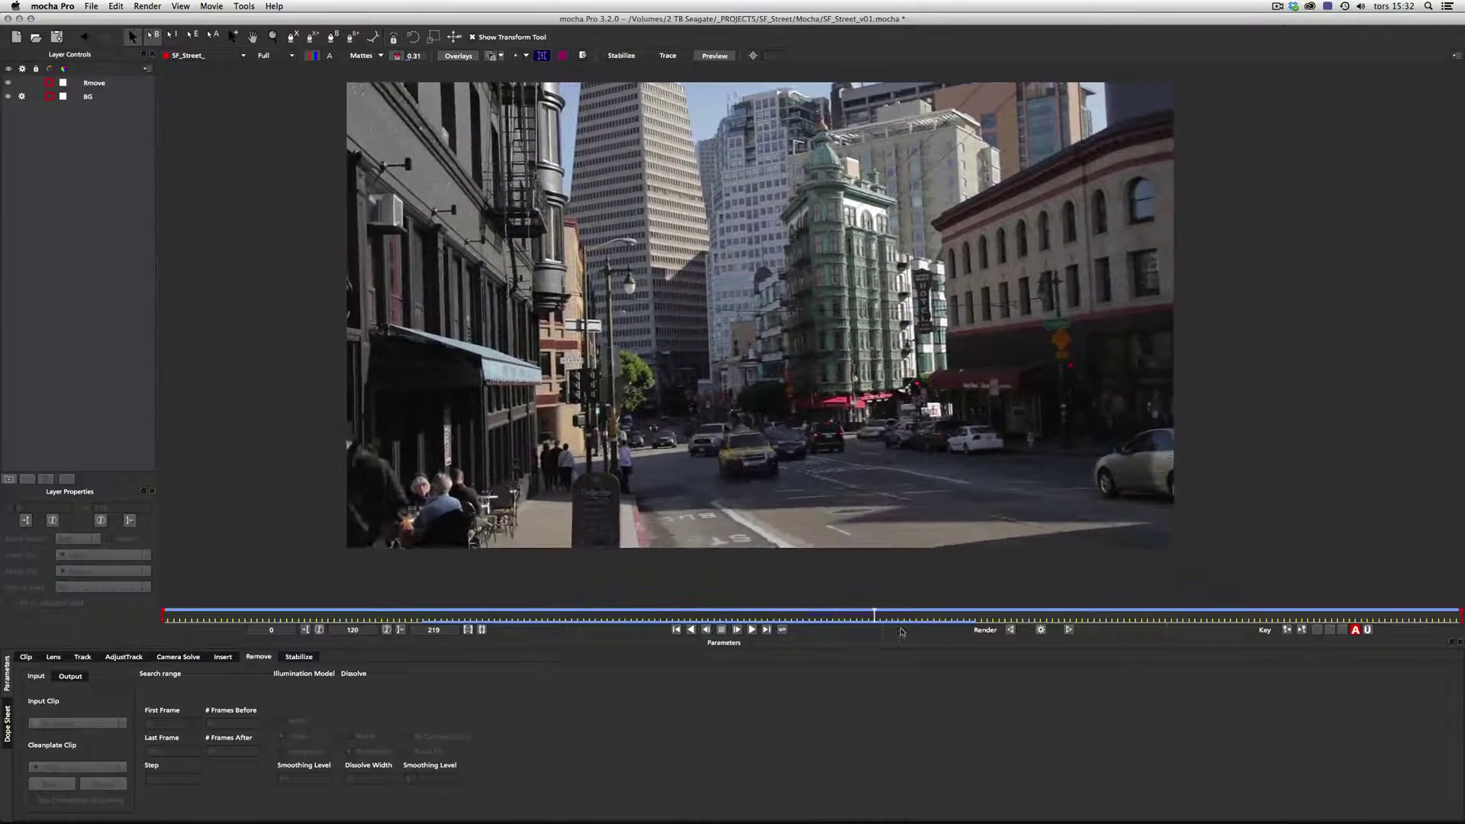
{"action": "left_click", "coordinate": [691, 629]}
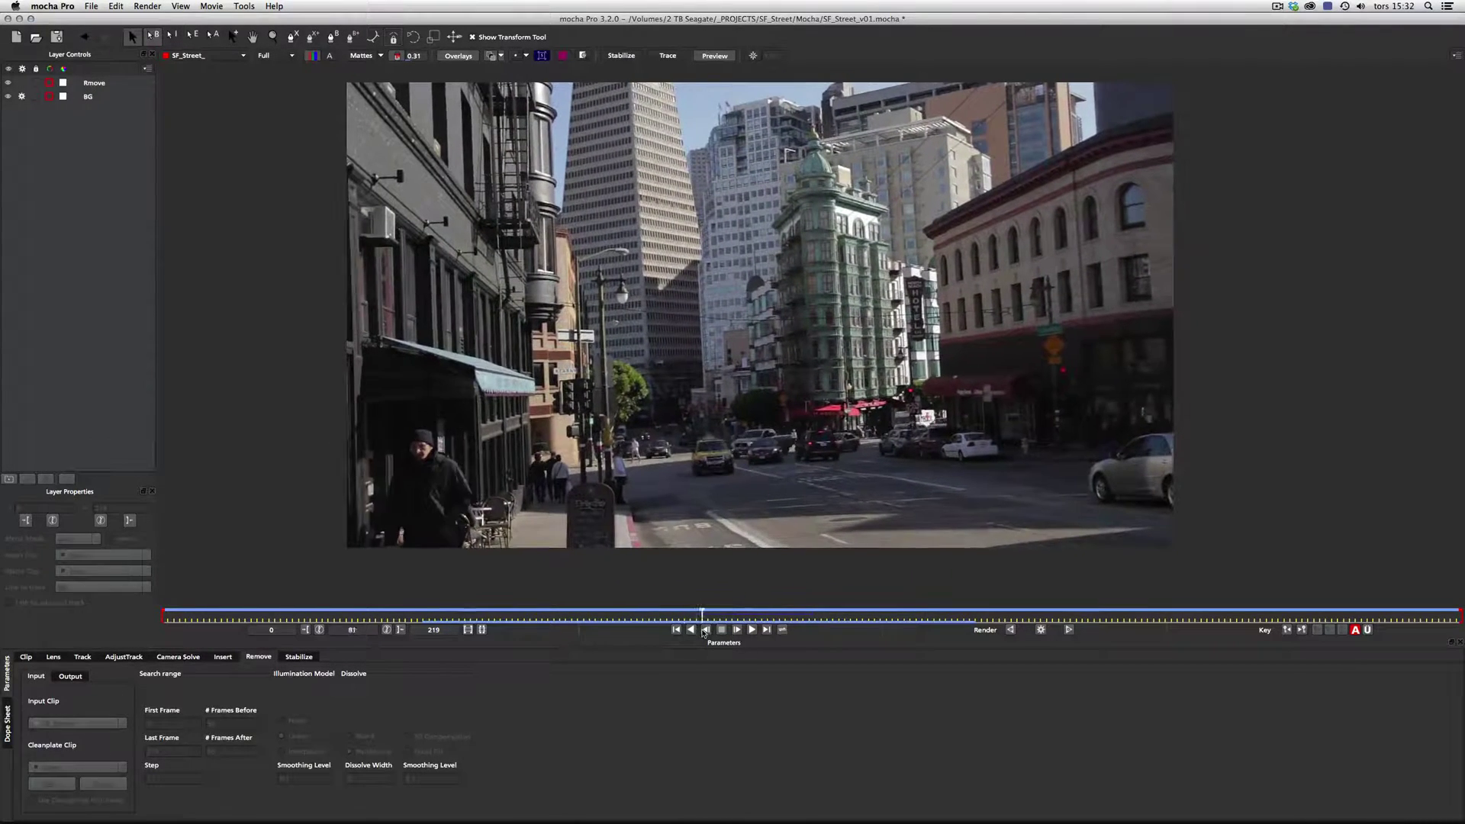
{"action": "left_click", "coordinate": [690, 629]}
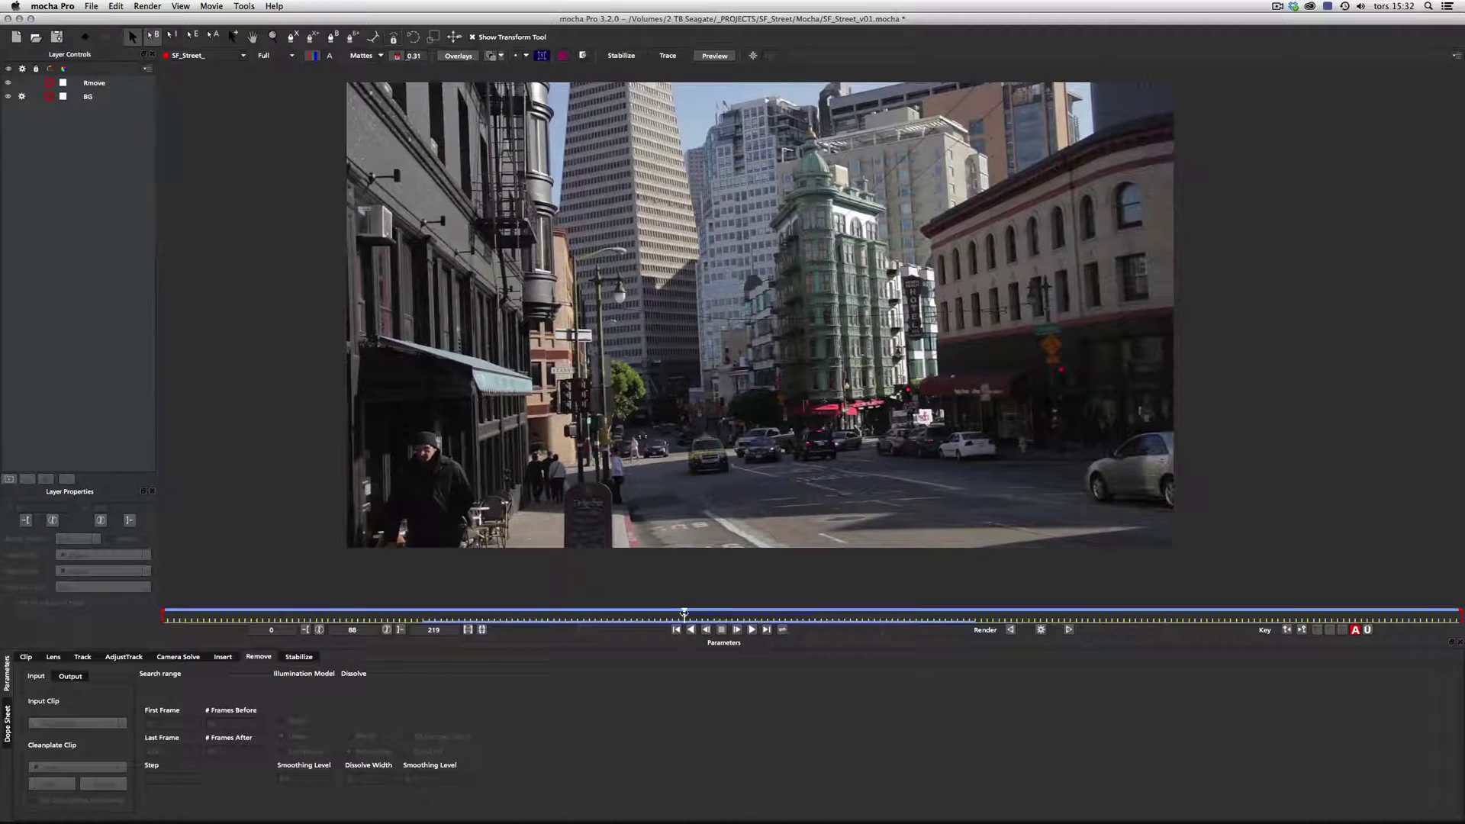
{"action": "left_click_drag", "start_coordinate": [684, 613], "coordinate": [631, 612]}
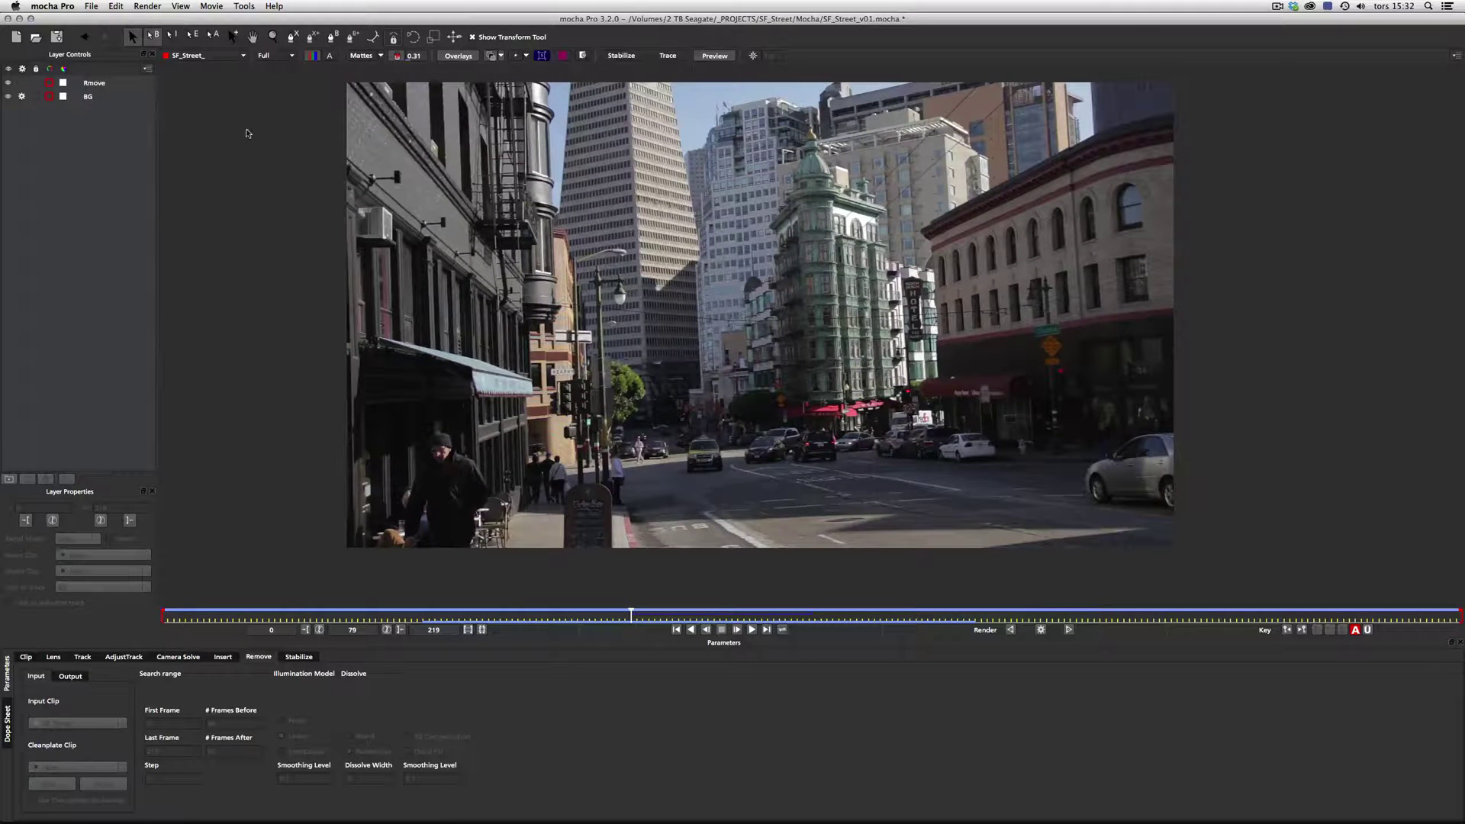
Select the Rmove layer and scrub between frames 79 and 104 to examine how its shape follows the walking man
{"action": "left_click", "coordinate": [92, 84]}
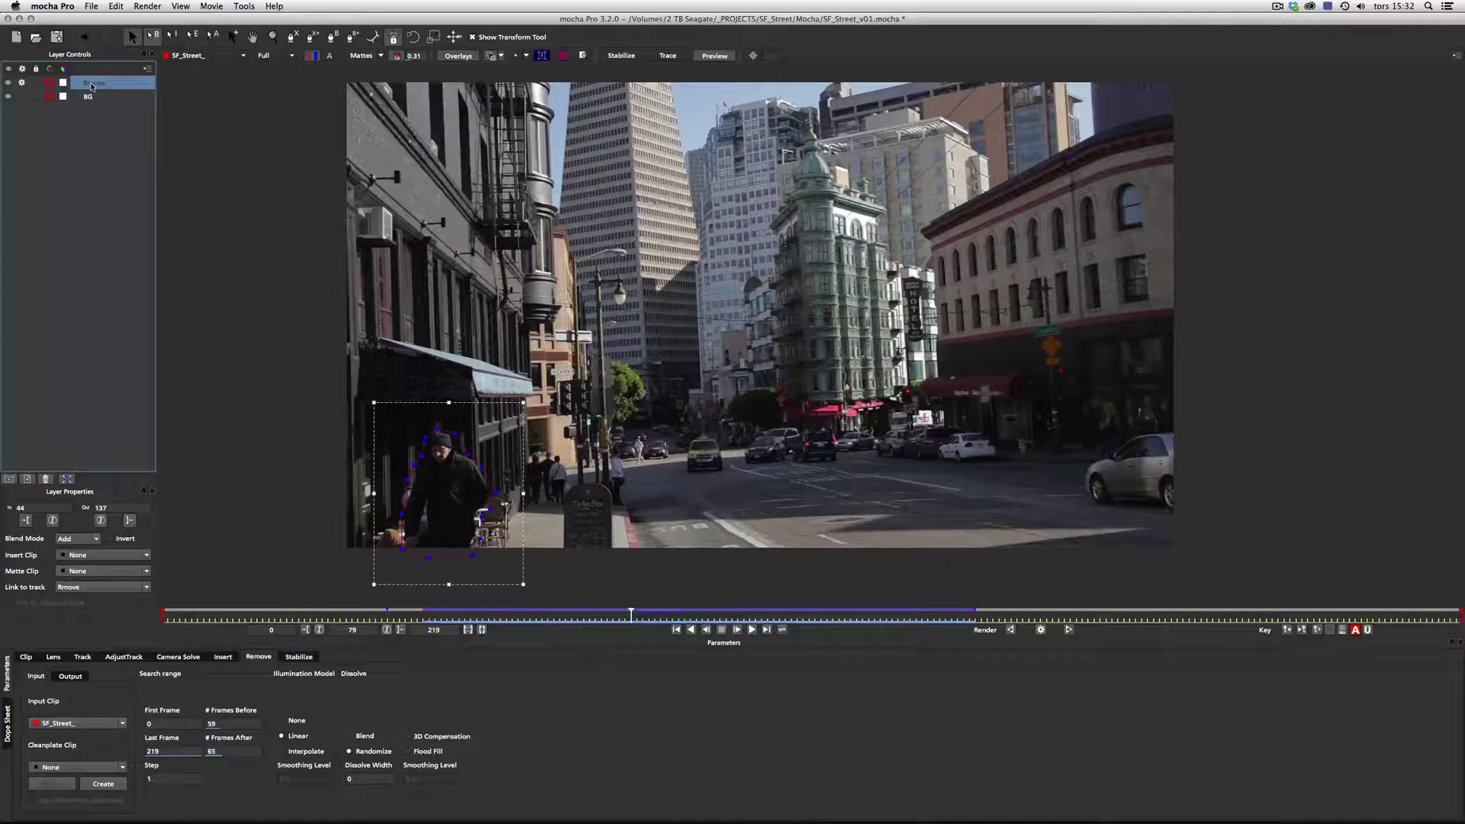
{"action": "key", "text": "Return"}
{"action": "left_click_drag", "start_coordinate": [631, 617], "coordinate": [779, 623]}
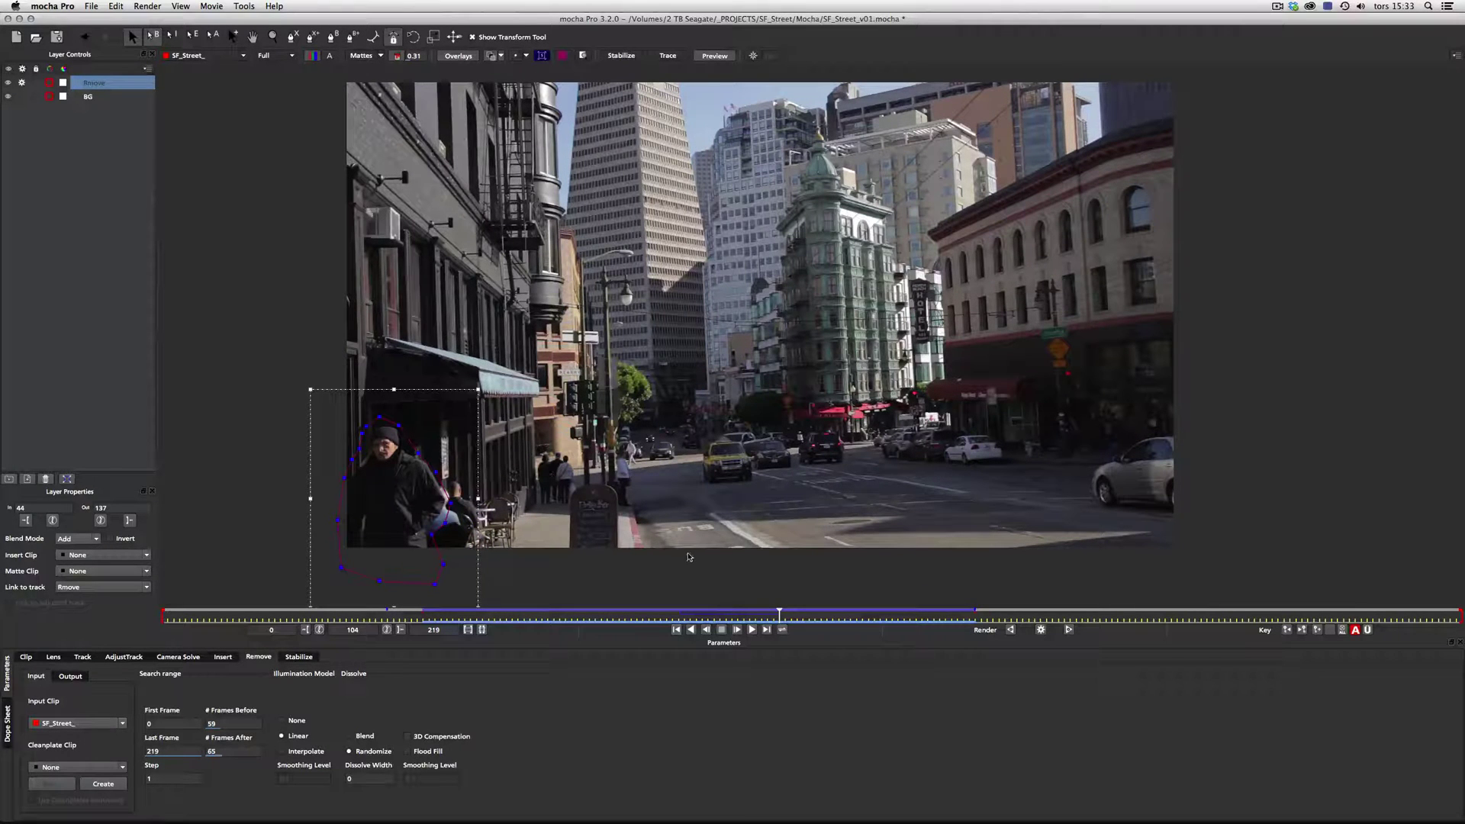
{"action": "left_click_drag", "start_coordinate": [781, 617], "coordinate": [708, 619]}
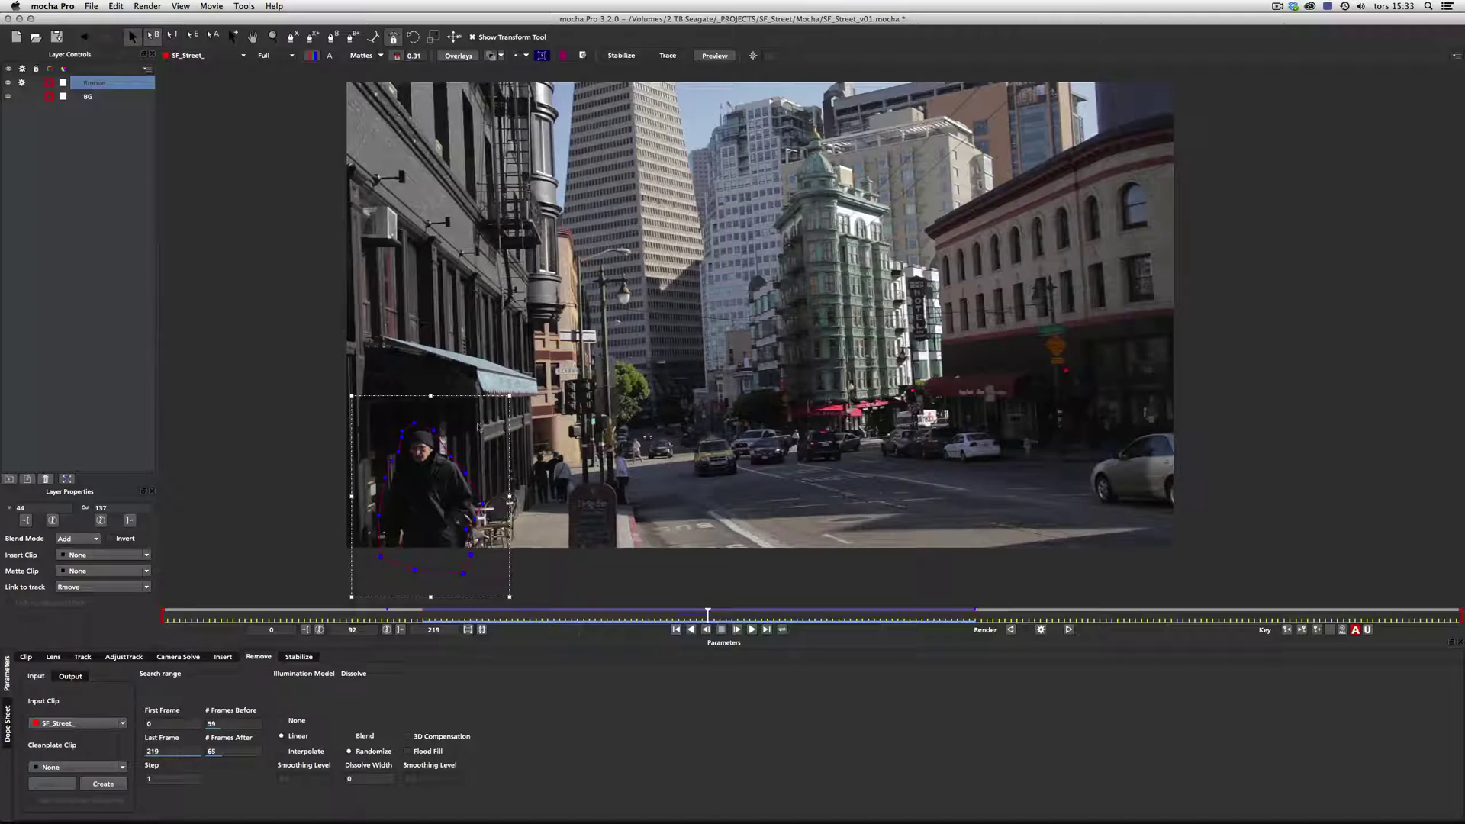
{"action": "mouse_move", "coordinate": [705, 615]}
{"action": "left_mouse_down"}
{"action": "mouse_move", "coordinate": [608, 617]}
{"action": "mouse_move", "coordinate": [685, 617]}
{"action": "left_mouse_up"}
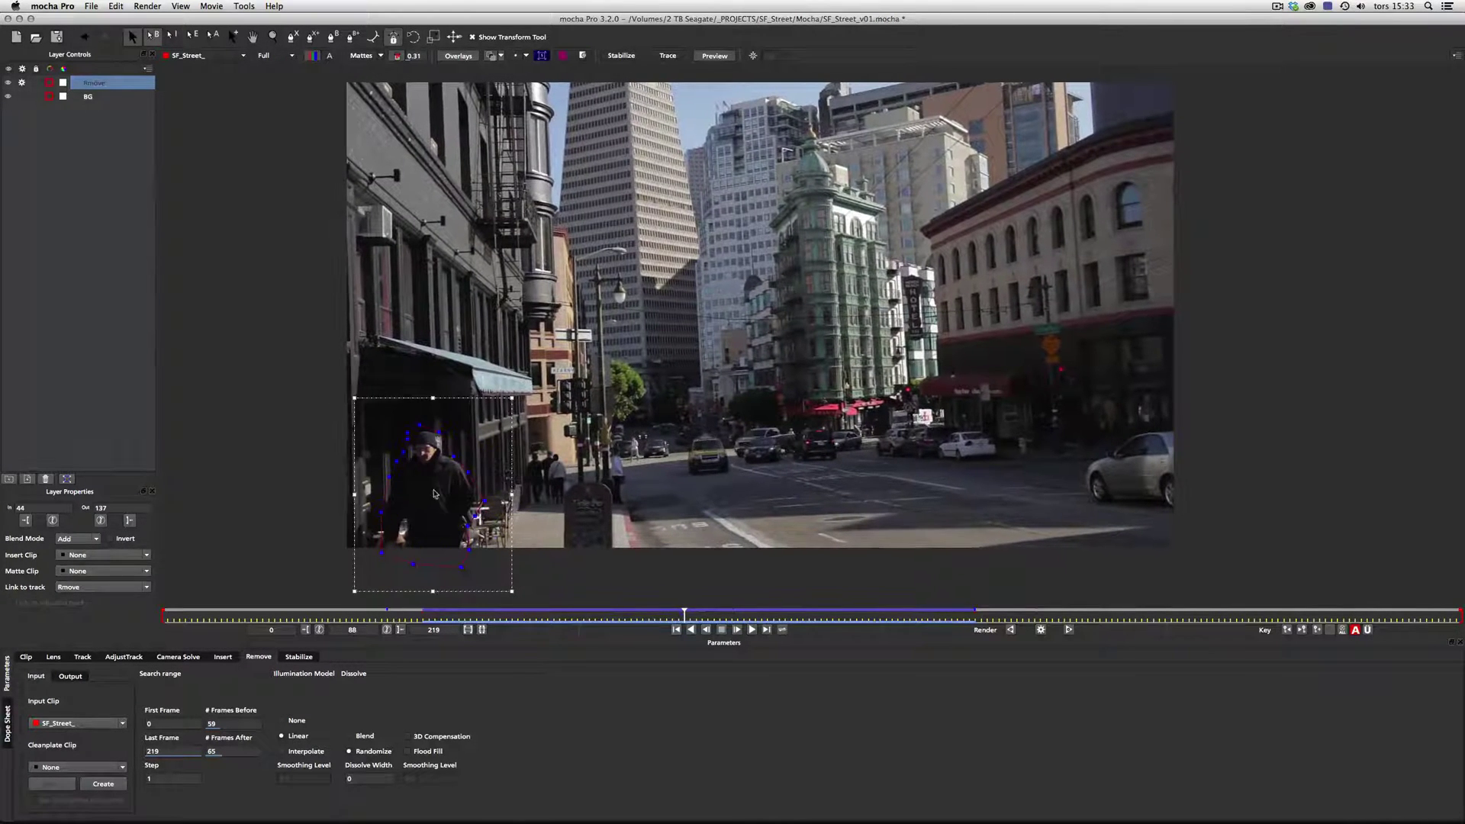
Display the matte of the selected layer only and scrub between frames 74 and 96 to check its coverage of the man
{"action": "left_click", "coordinate": [358, 58]}
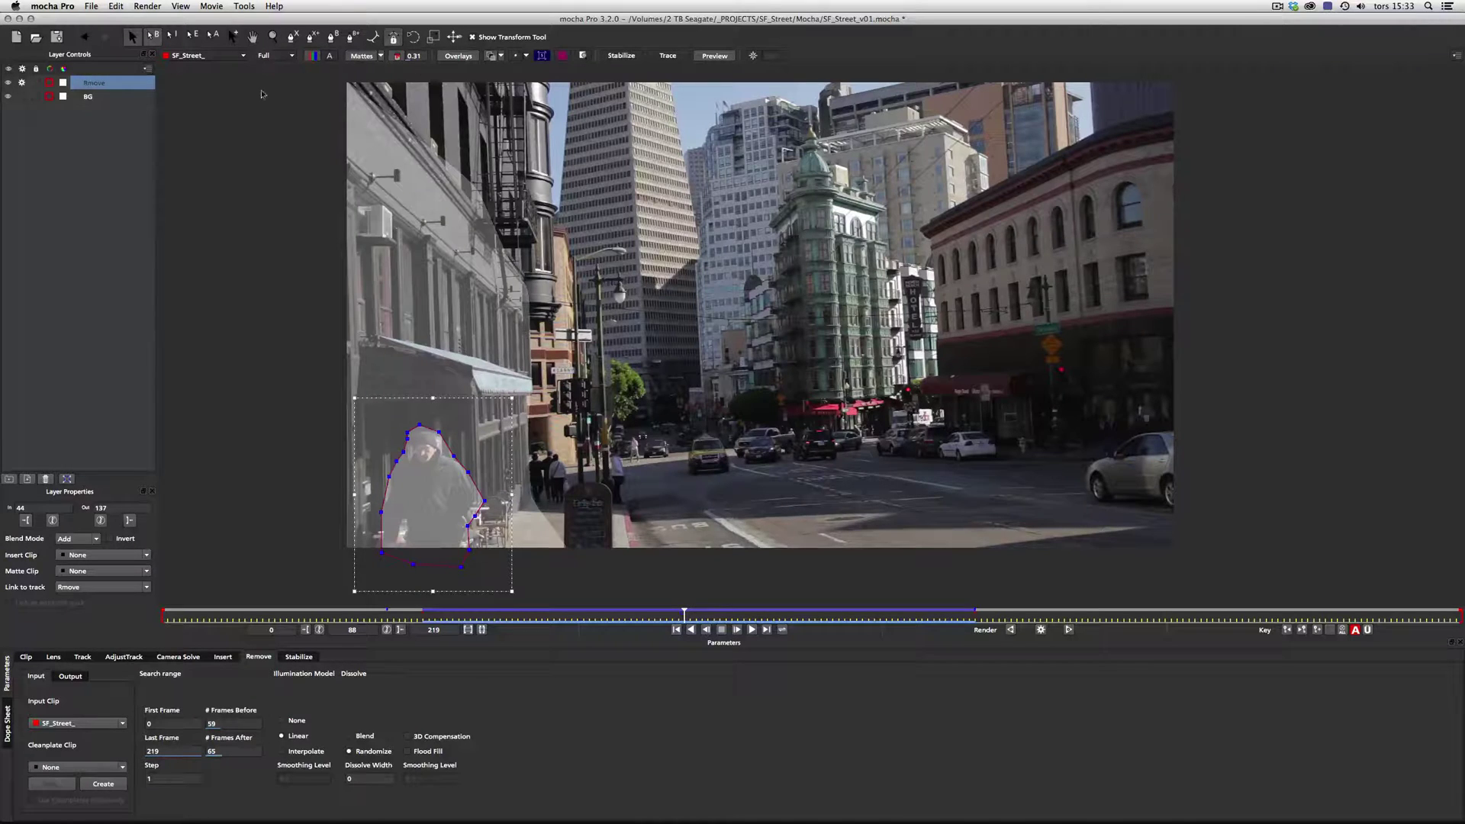
{"action": "left_click", "coordinate": [380, 56]}
{"action": "left_click", "coordinate": [380, 55]}
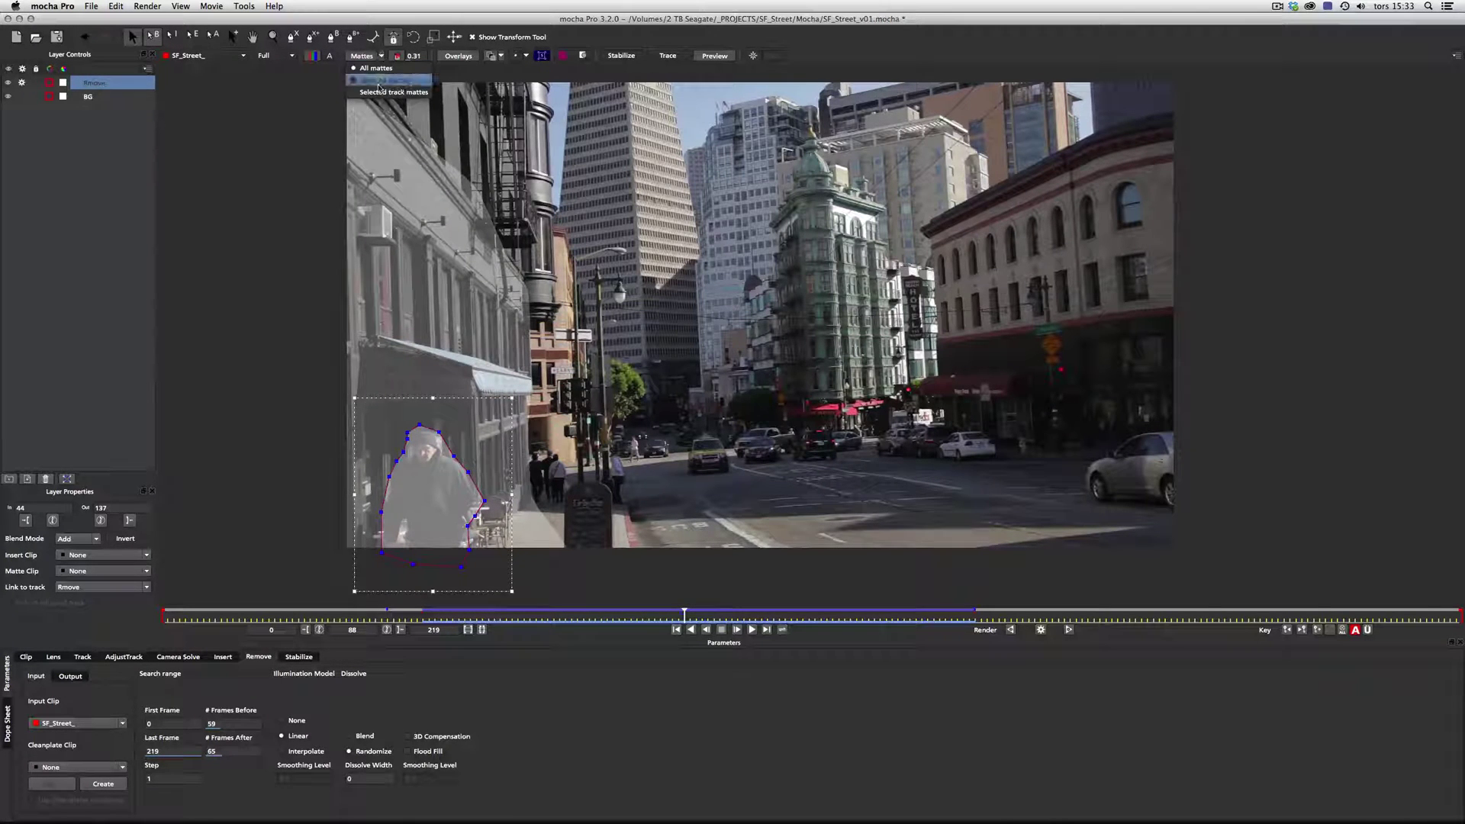
{"action": "left_click", "coordinate": [362, 56]}
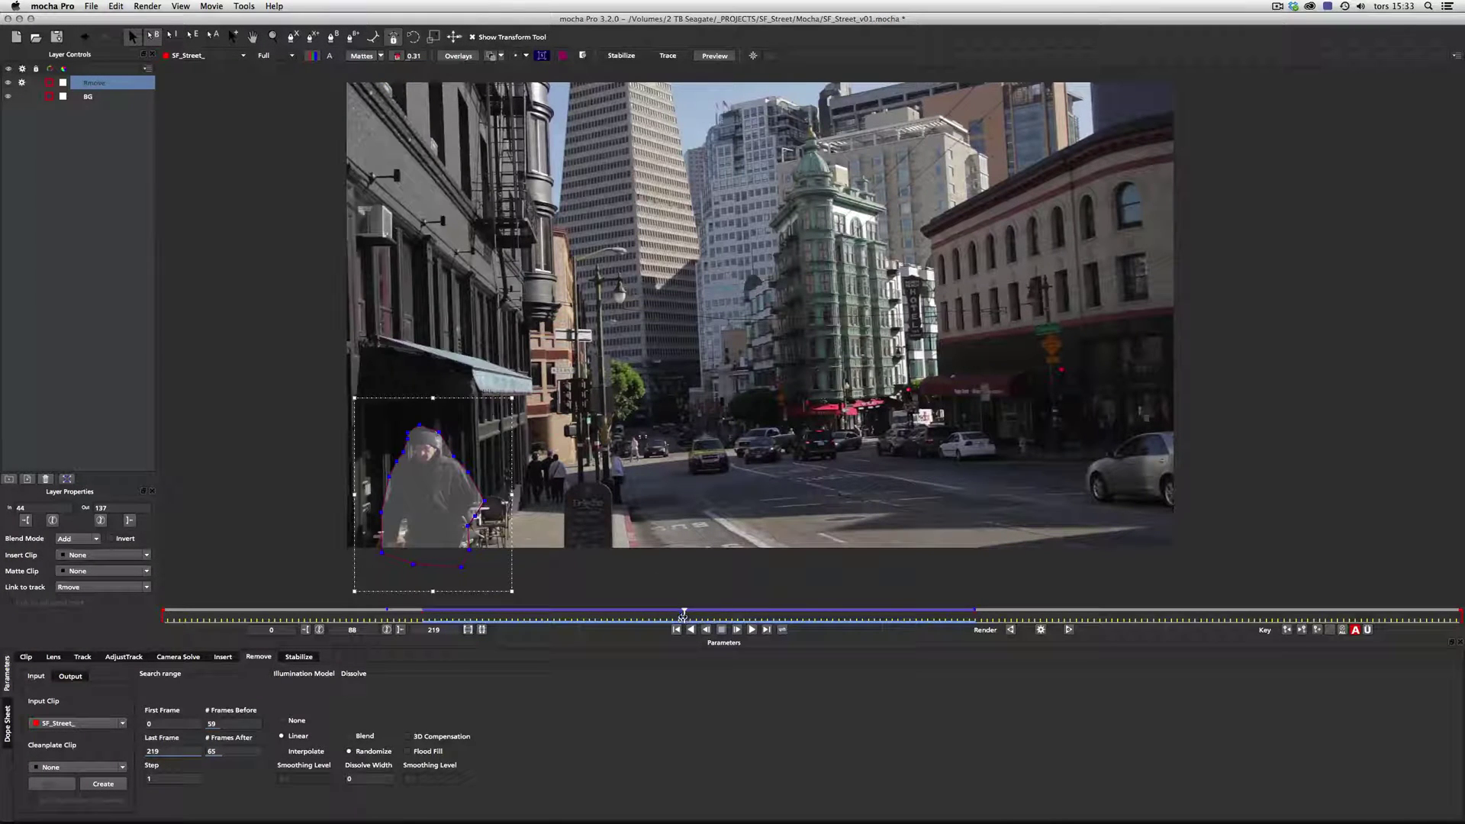
{"action": "left_click_drag", "start_coordinate": [684, 615], "coordinate": [612, 618]}
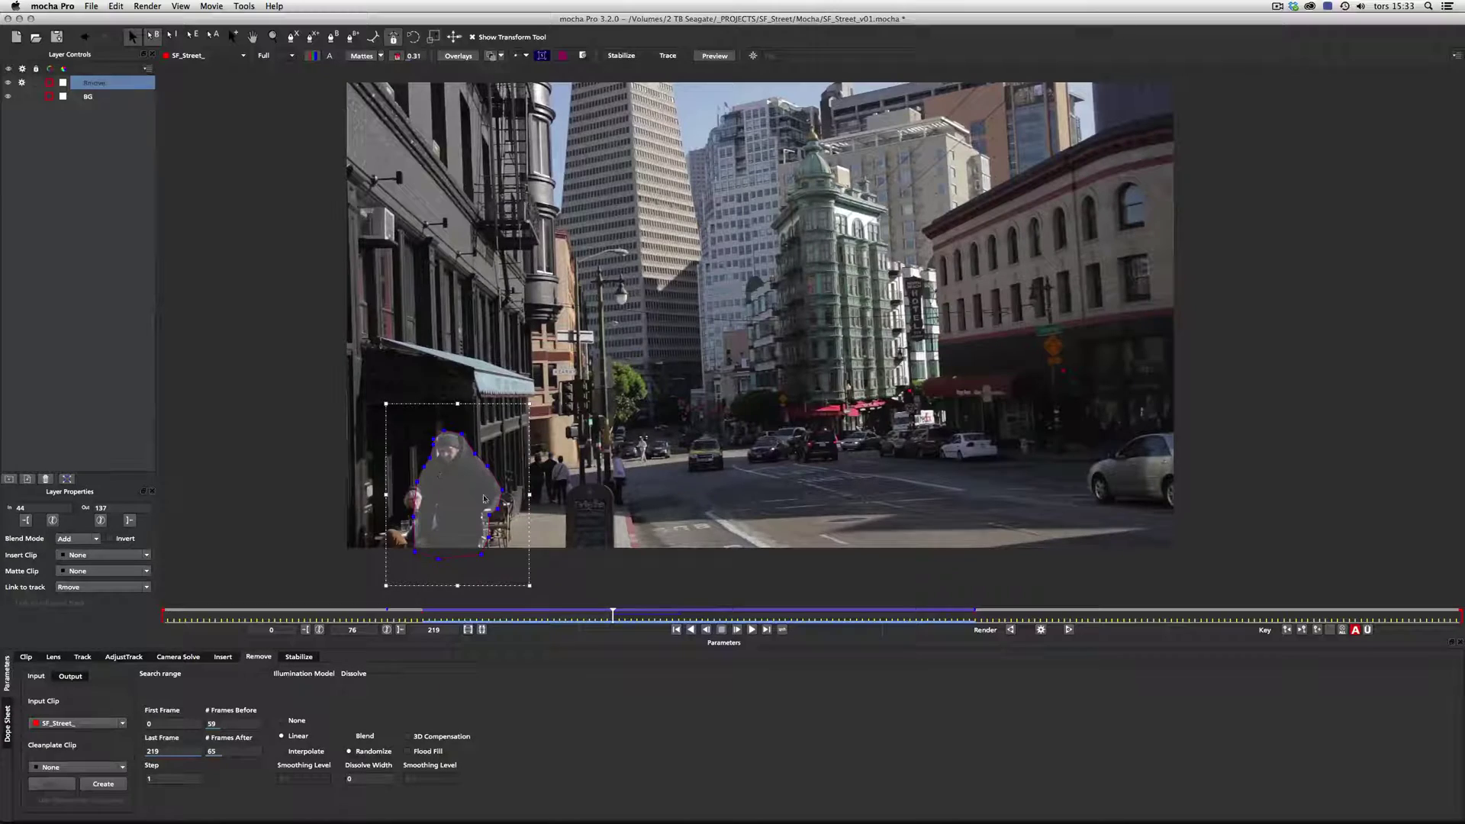
{"action": "left_click_drag", "start_coordinate": [618, 618], "coordinate": [732, 630]}
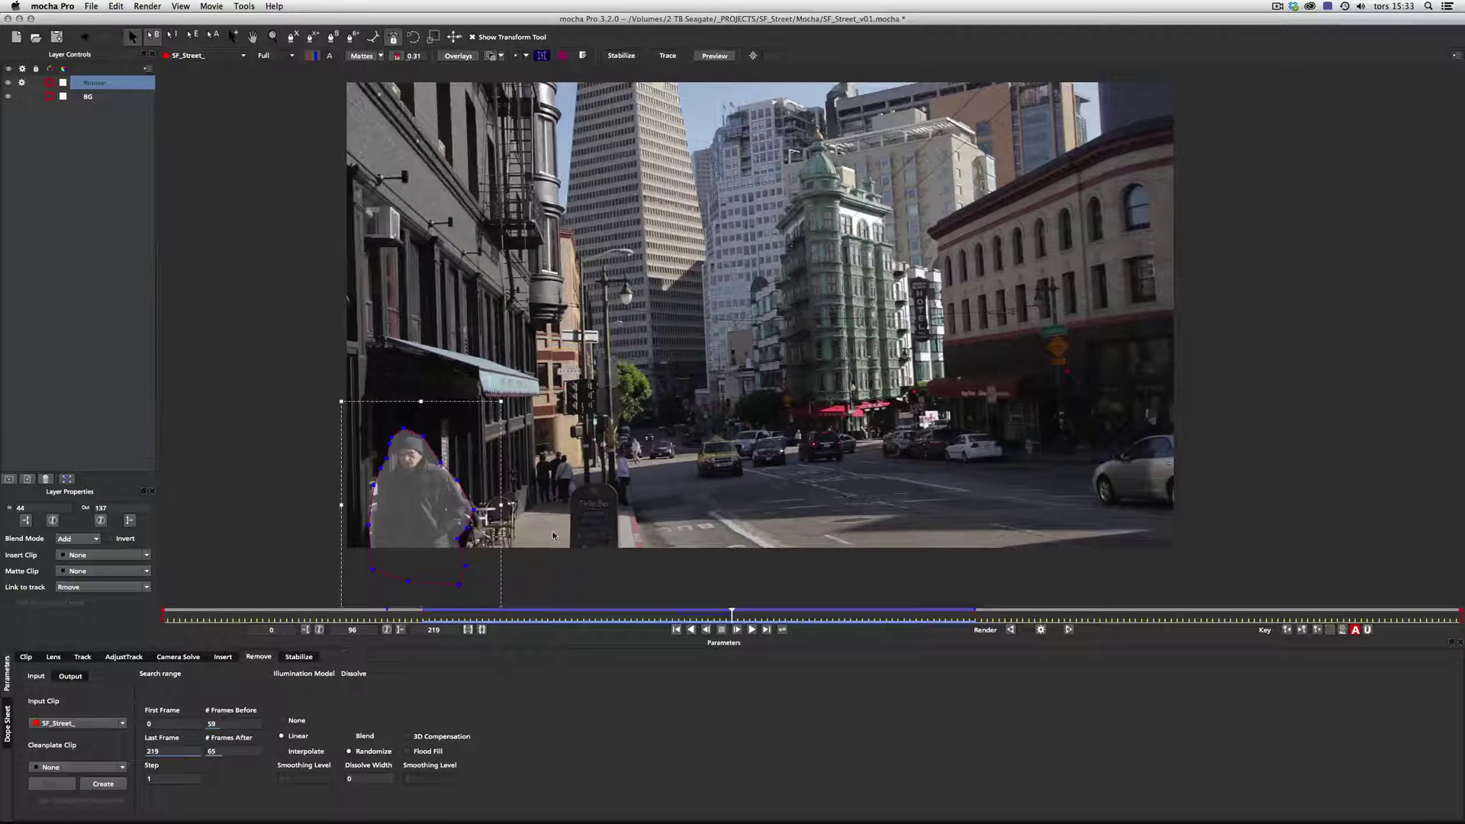
{"action": "left_click_drag", "start_coordinate": [732, 614], "coordinate": [602, 631]}
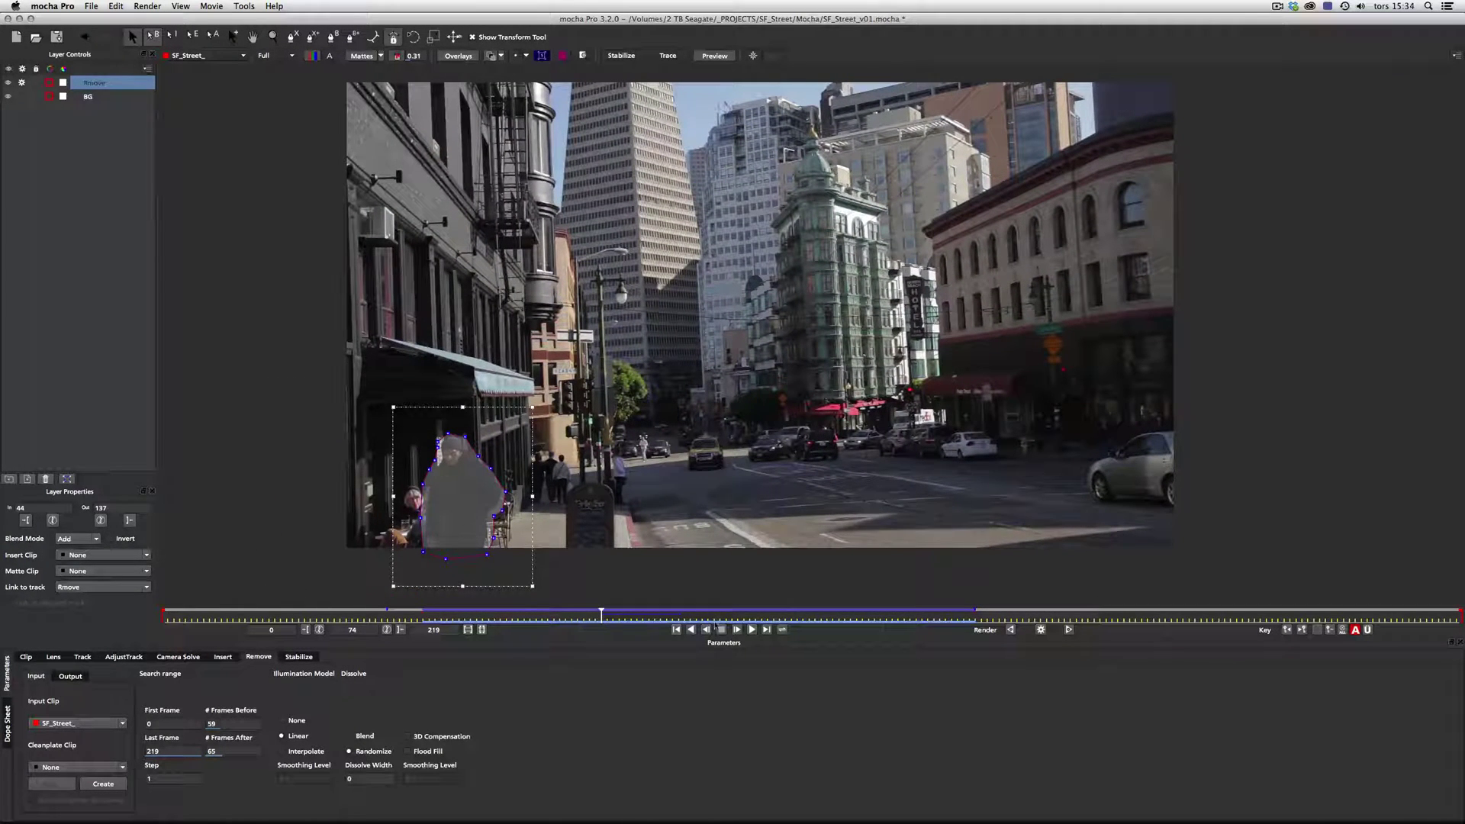
{"action": "left_click_drag", "start_coordinate": [598, 608], "coordinate": [714, 615]}
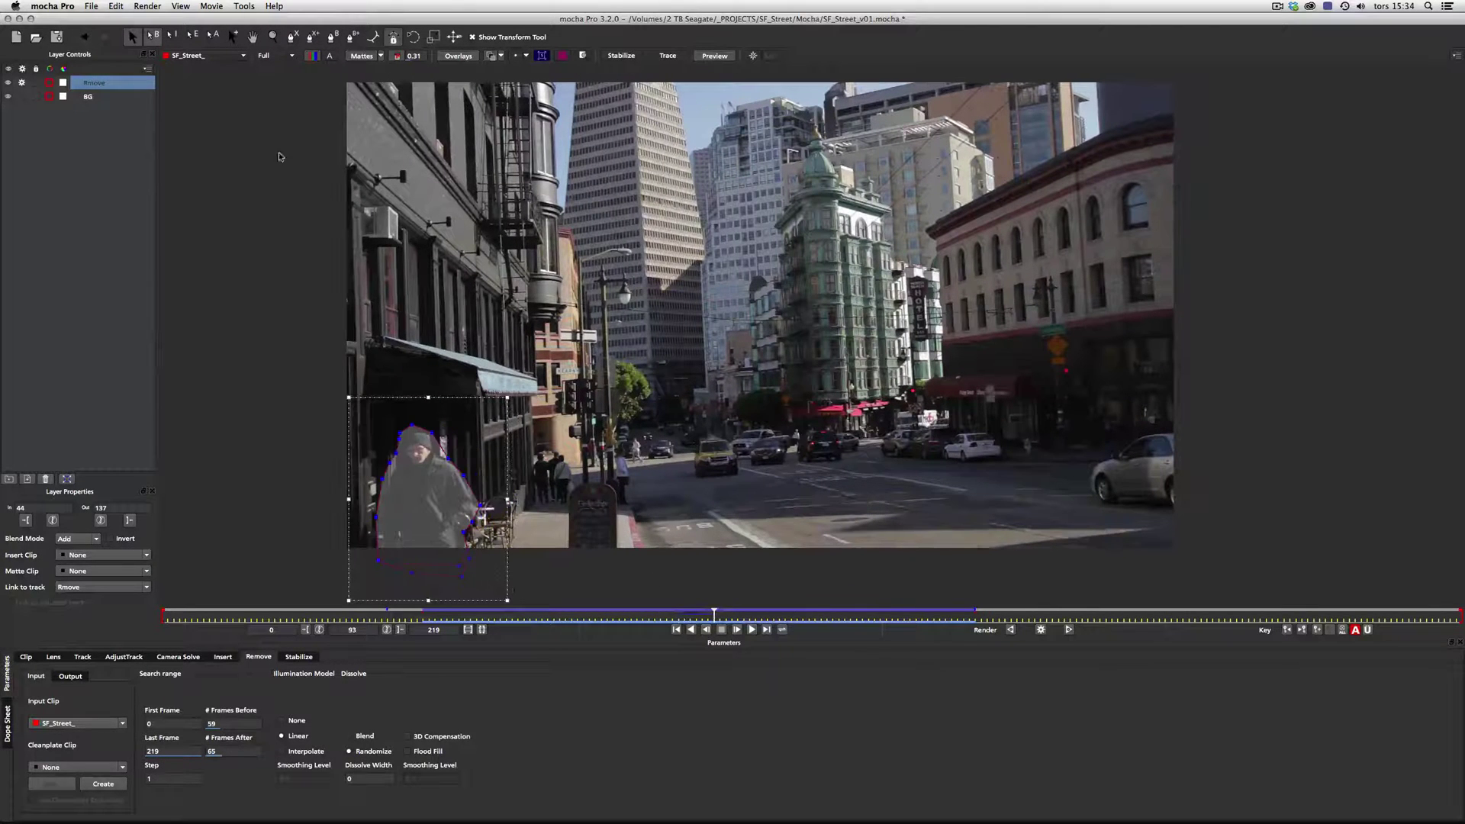
Select the BG layer, display all mattes, and scrub from frame 85 to 100 to compare both layers' coverage
{"action": "left_click", "coordinate": [89, 98]}
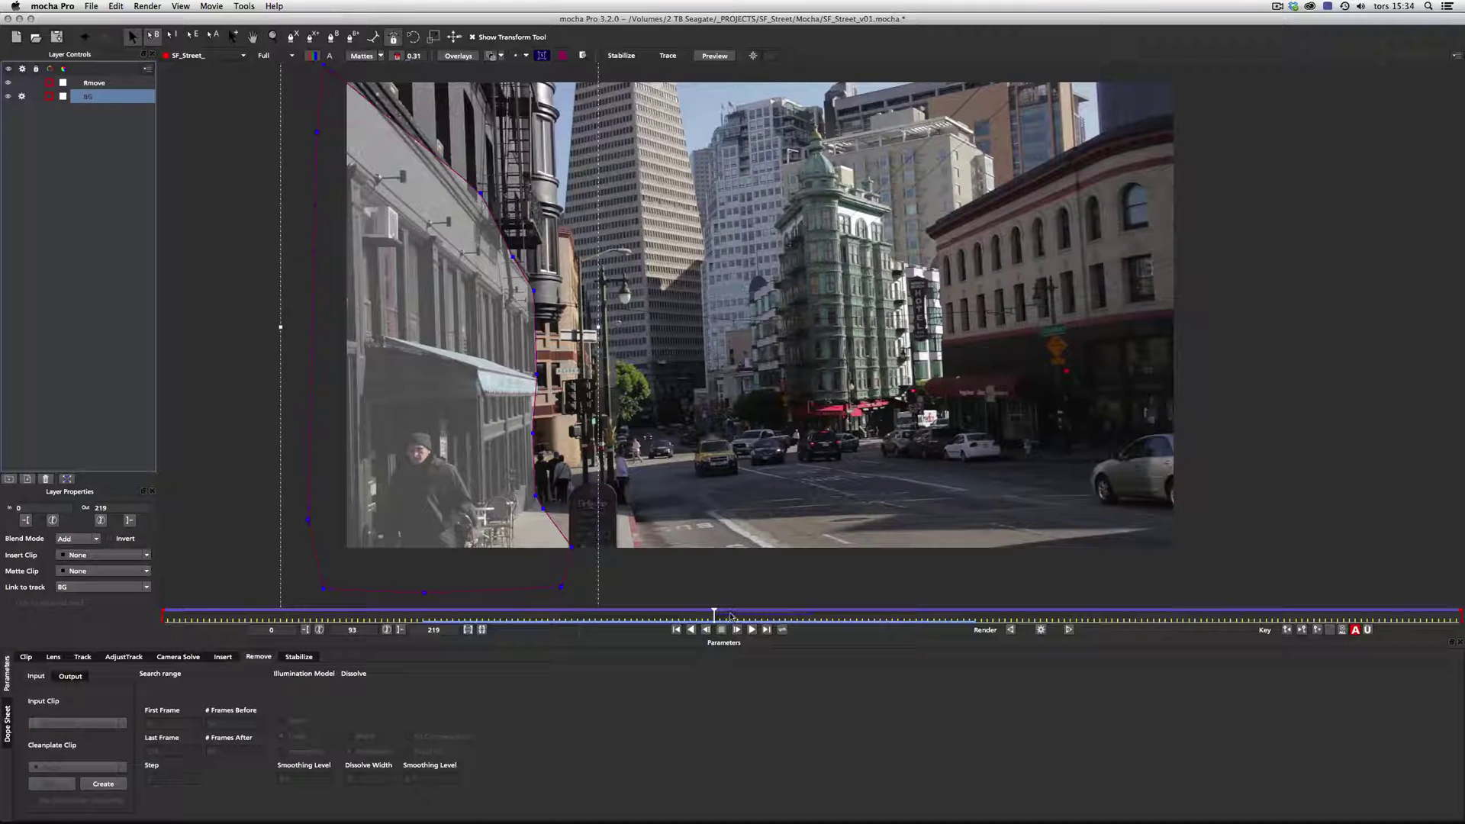
{"action": "left_click_drag", "start_coordinate": [712, 615], "coordinate": [708, 615]}
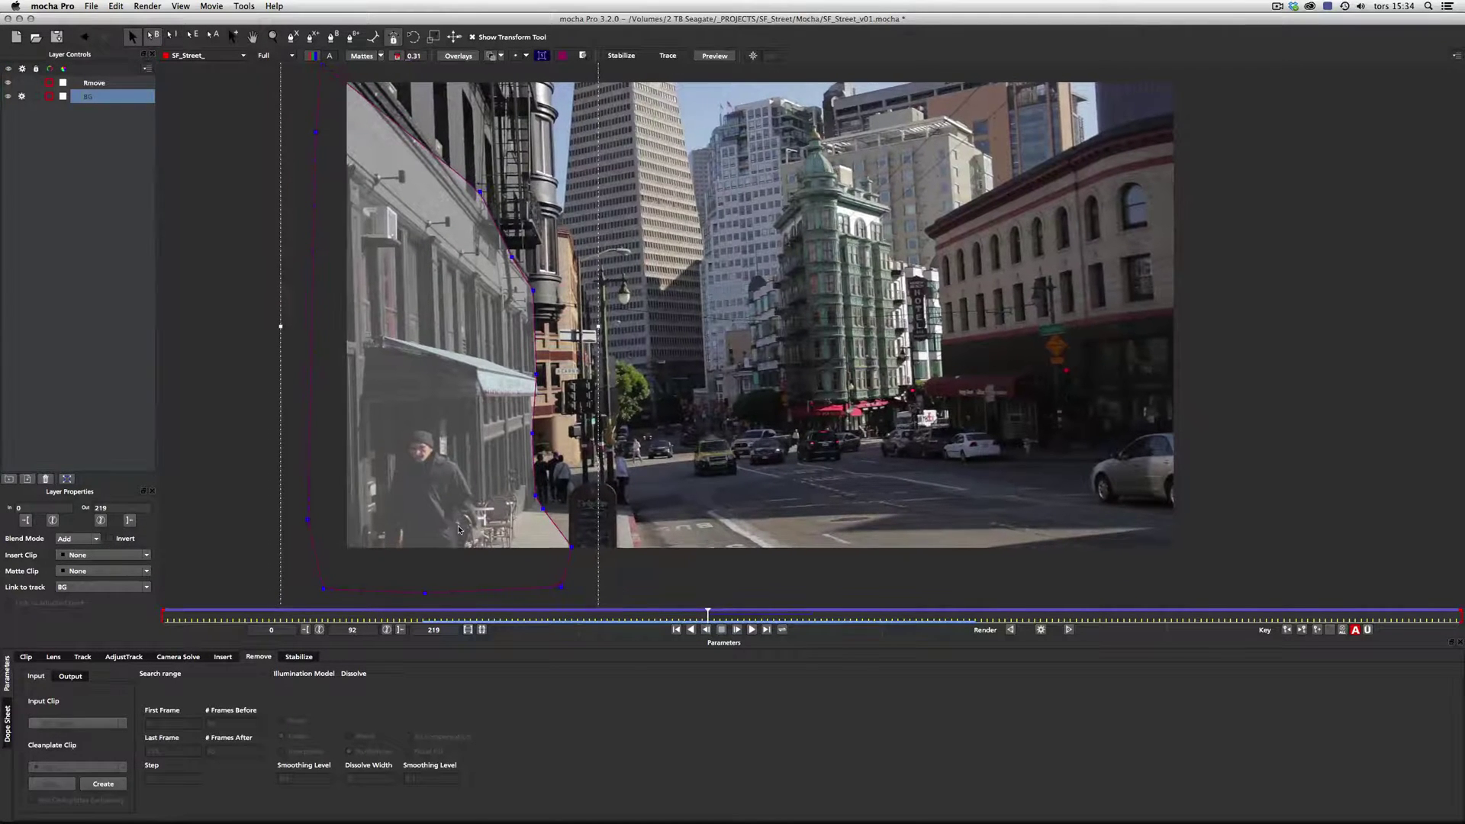
{"action": "left_click", "coordinate": [666, 616]}
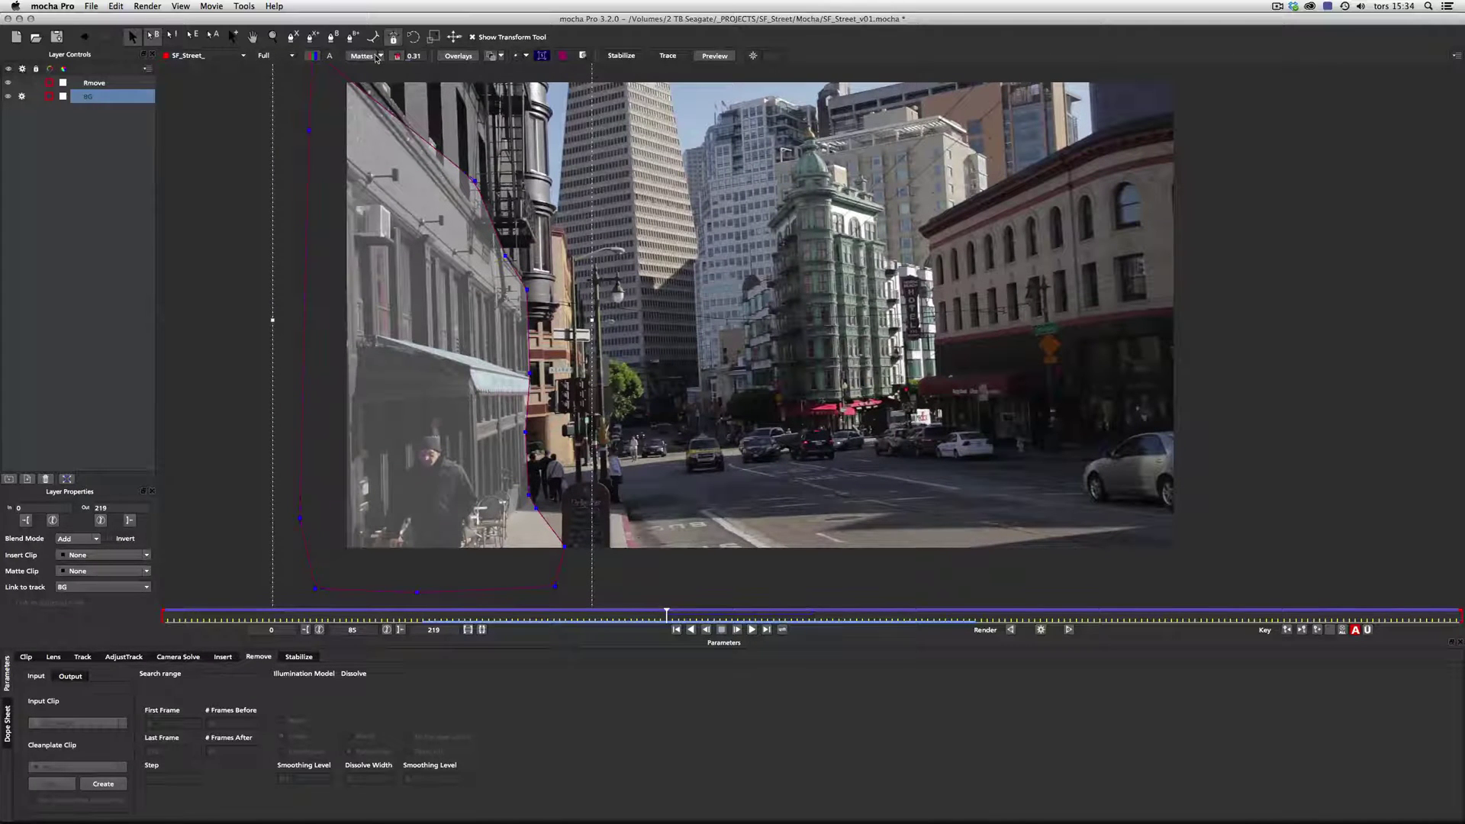
{"action": "left_click", "coordinate": [380, 57]}
{"action": "left_click", "coordinate": [383, 68]}
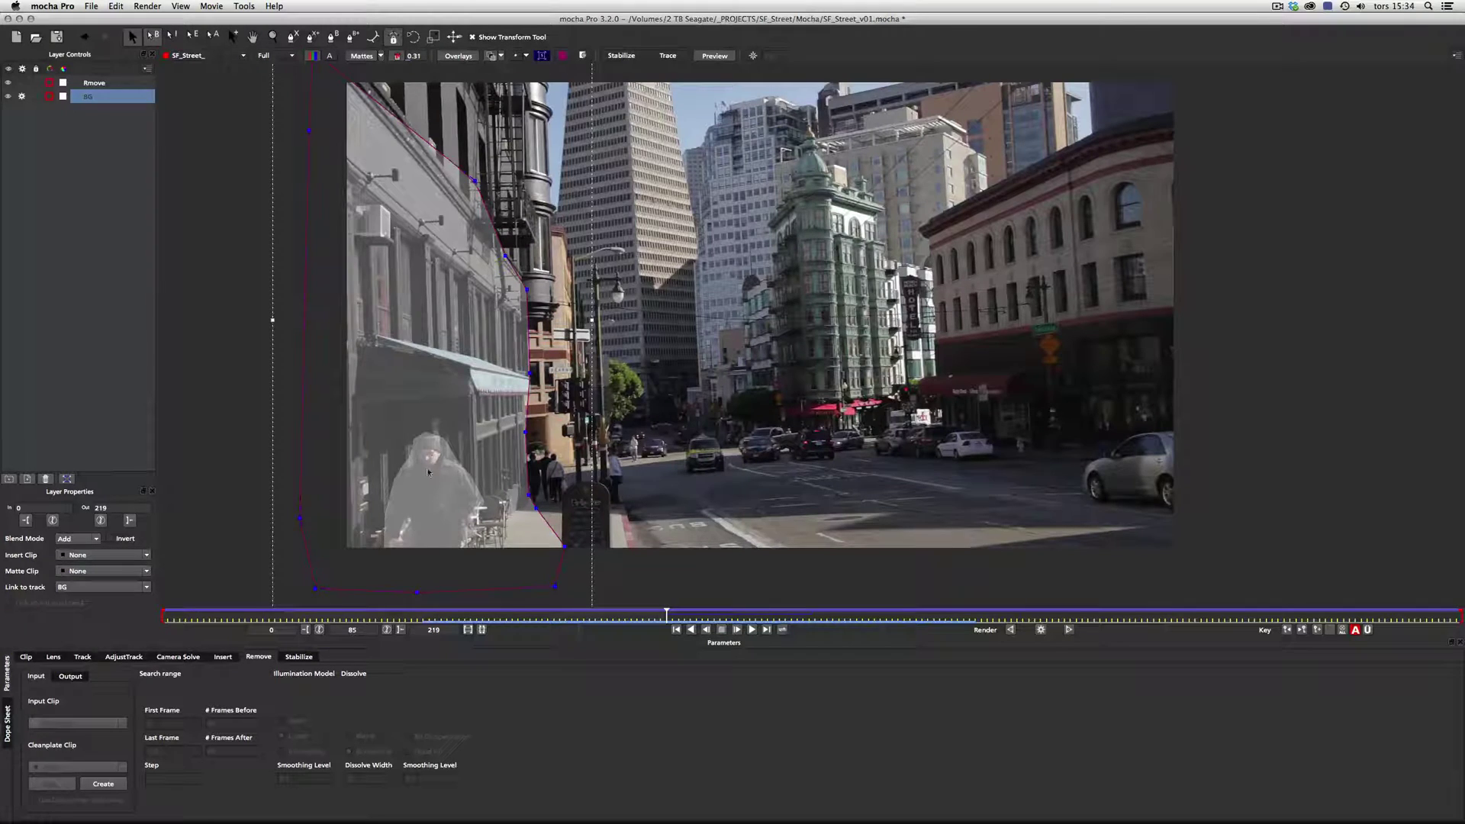
{"action": "left_click_drag", "start_coordinate": [664, 616], "coordinate": [662, 586]}
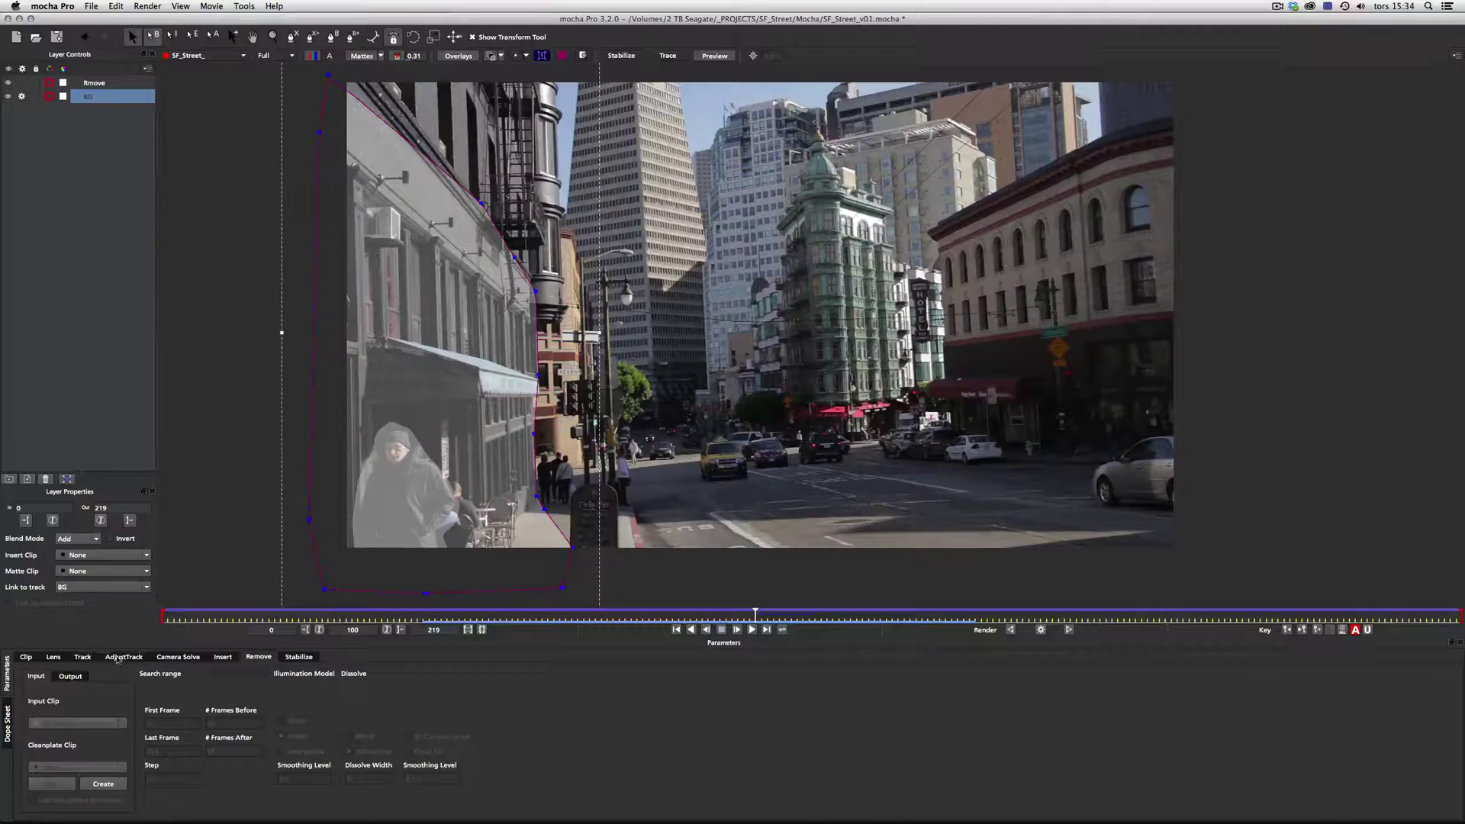
Examine the tracking parameters of the BG and Rmove layers, then return to the Remove settings with Rmove selected
{"action": "left_click", "coordinate": [82, 657]}
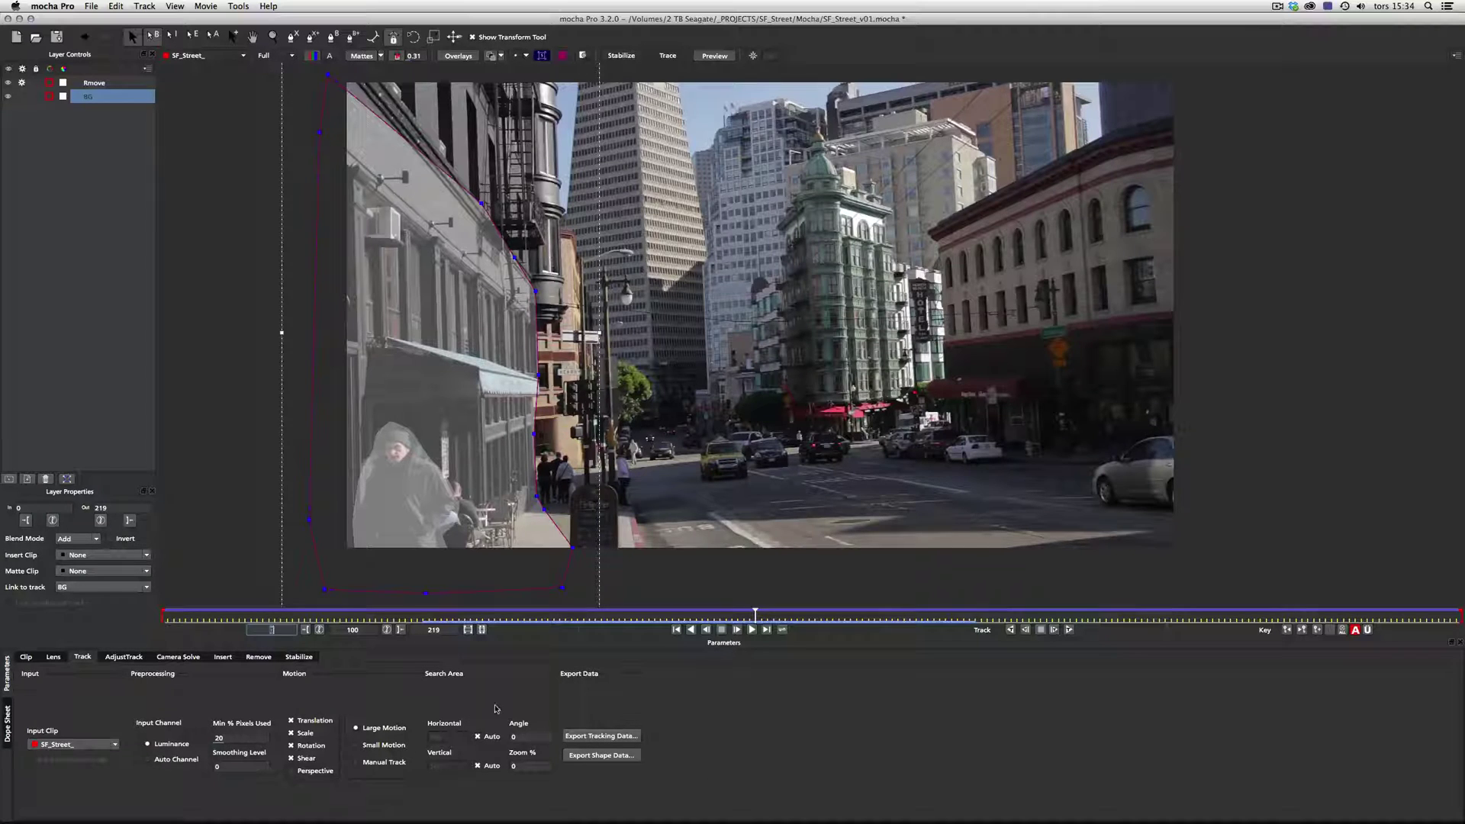
{"action": "left_click", "coordinate": [88, 84]}
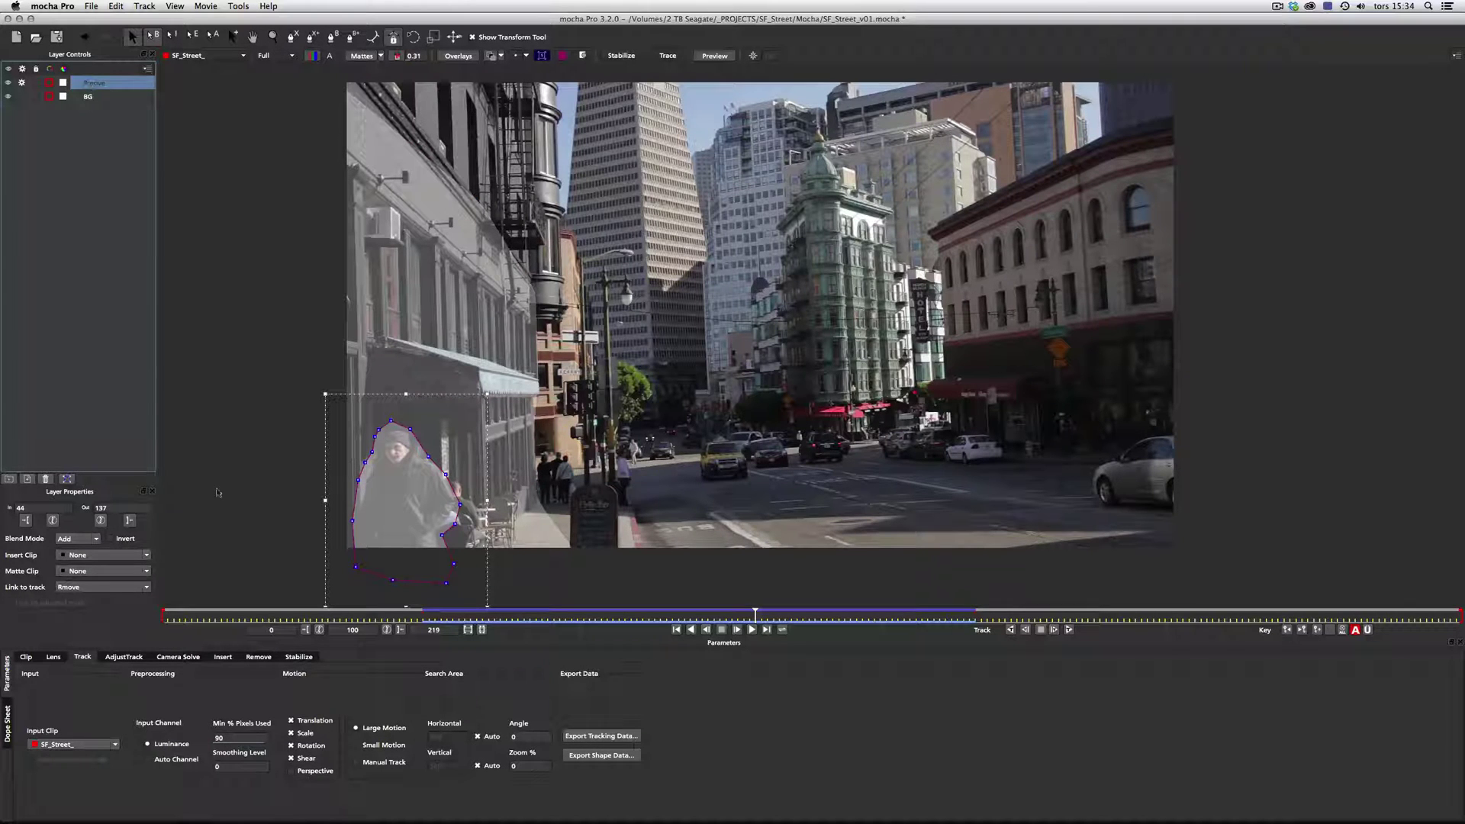
{"action": "left_click", "coordinate": [258, 657]}
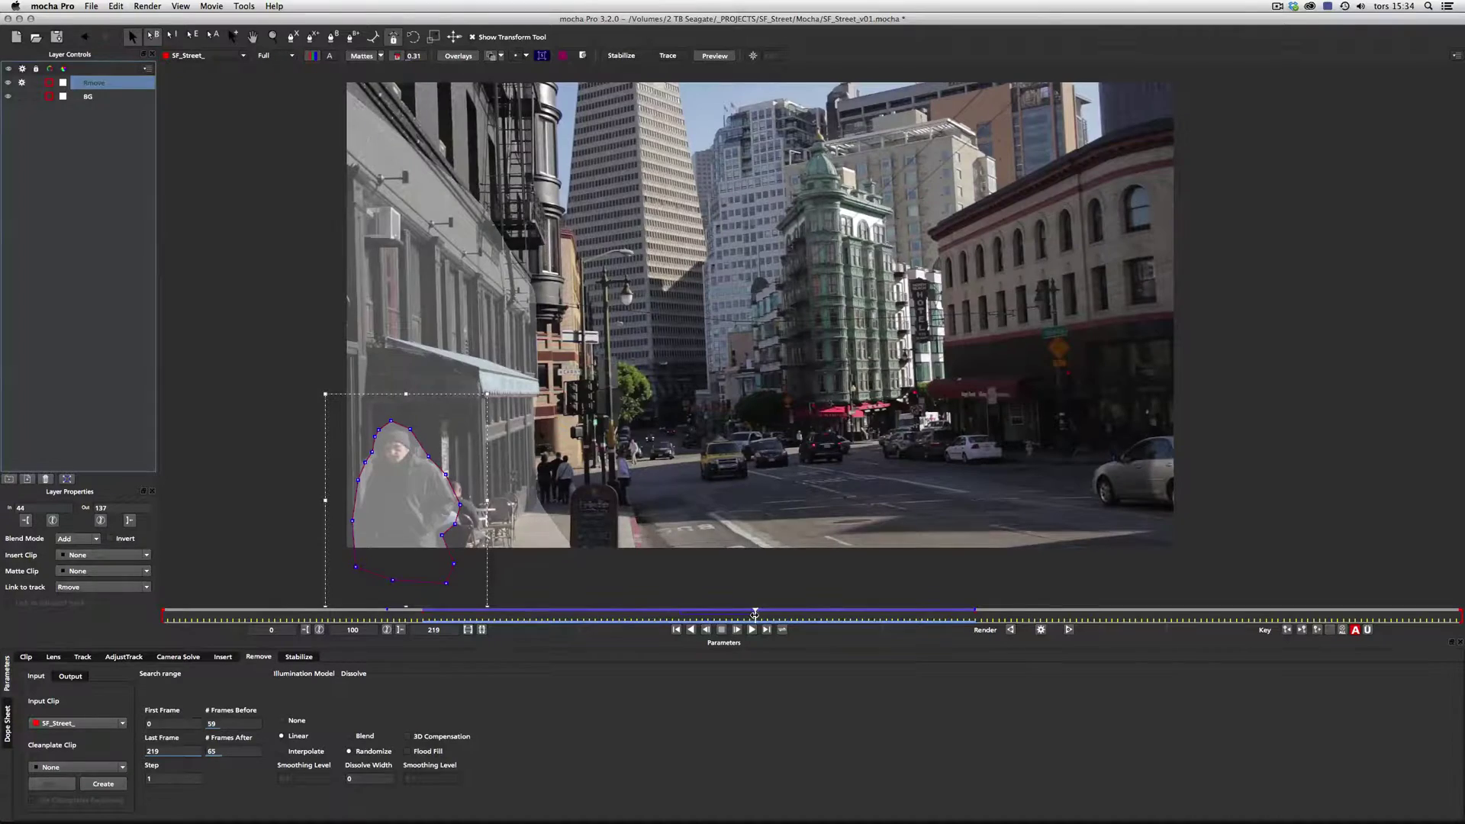
Scrub the Rmove layer between frames 60 and 107 to examine which surrounding frames reveal the background behind the man
{"action": "left_click_drag", "start_coordinate": [755, 612], "coordinate": [695, 629]}
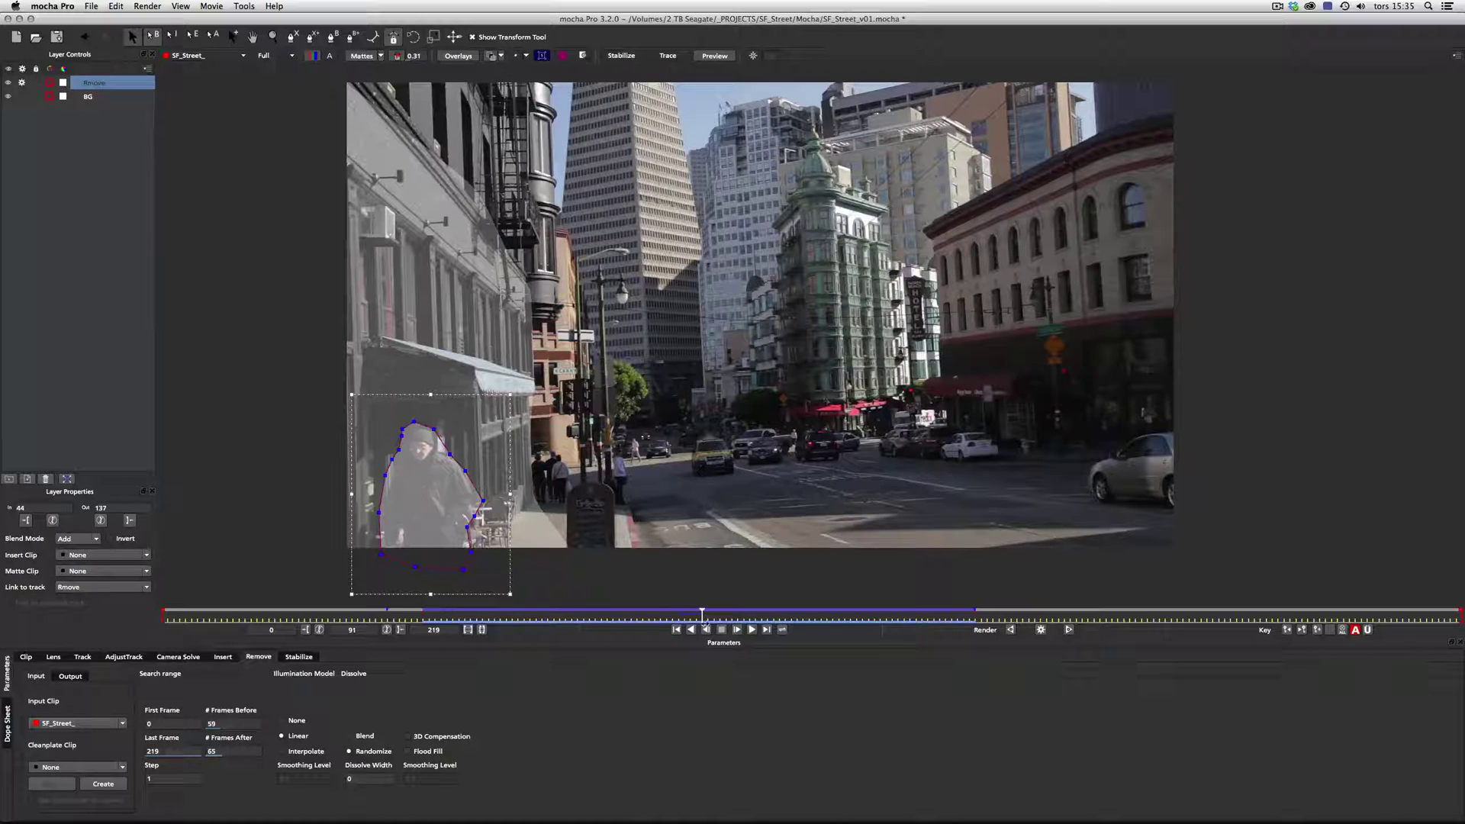
{"action": "left_click_drag", "start_coordinate": [702, 615], "coordinate": [613, 615]}
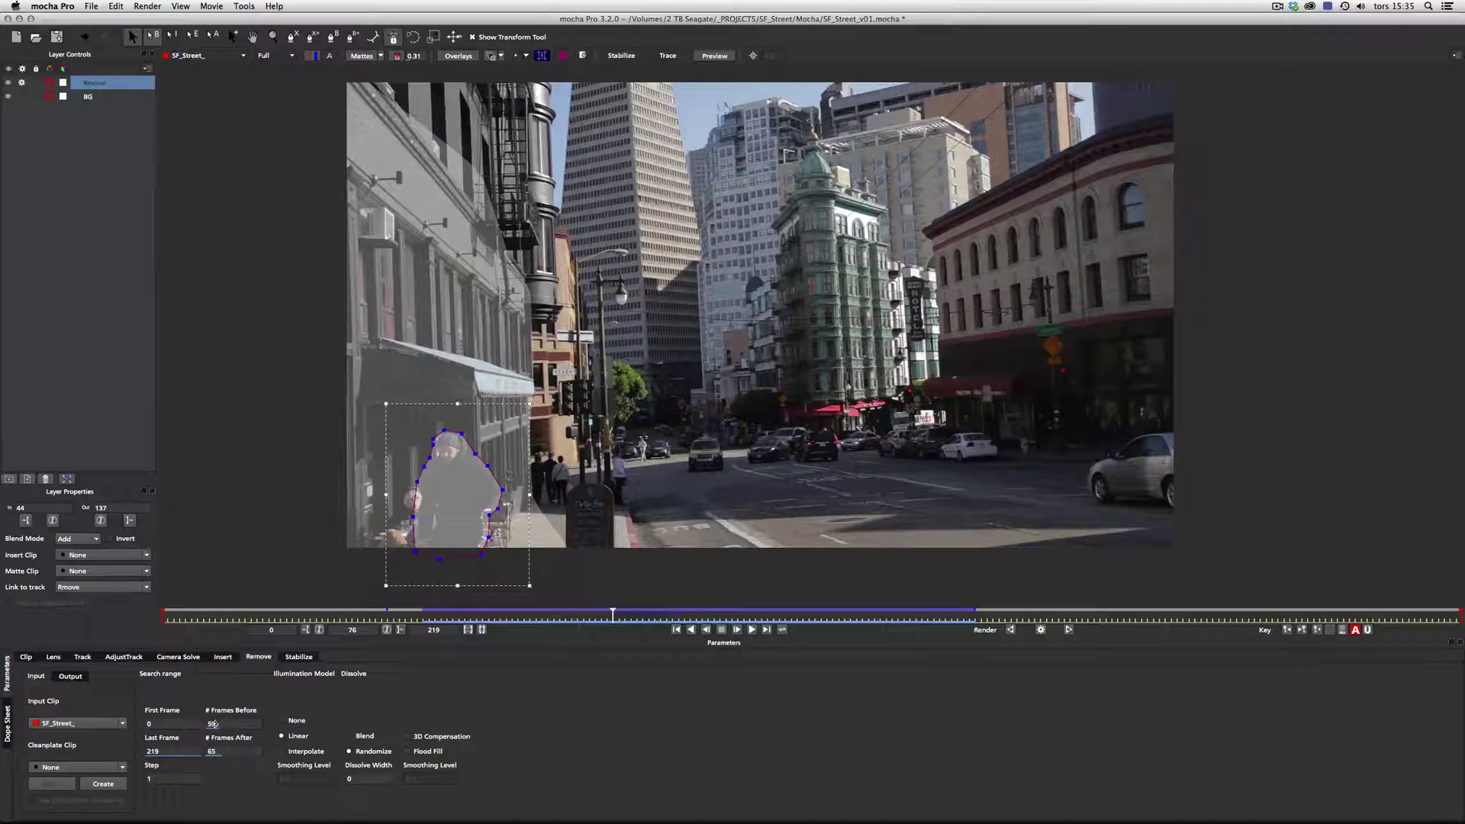
{"action": "left_click_drag", "start_coordinate": [615, 617], "coordinate": [514, 625]}
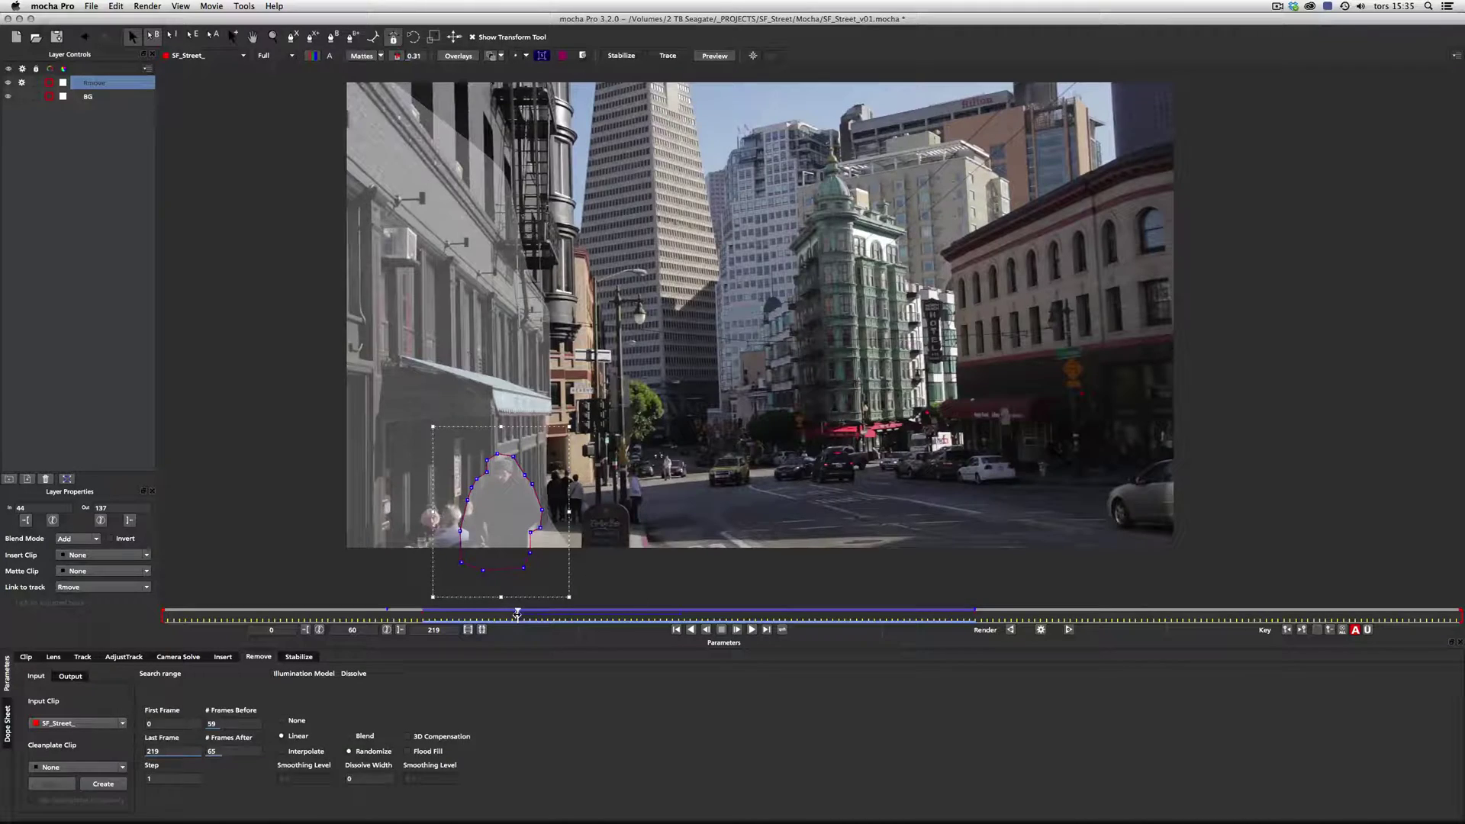
{"action": "left_click_drag", "start_coordinate": [573, 621], "coordinate": [797, 624]}
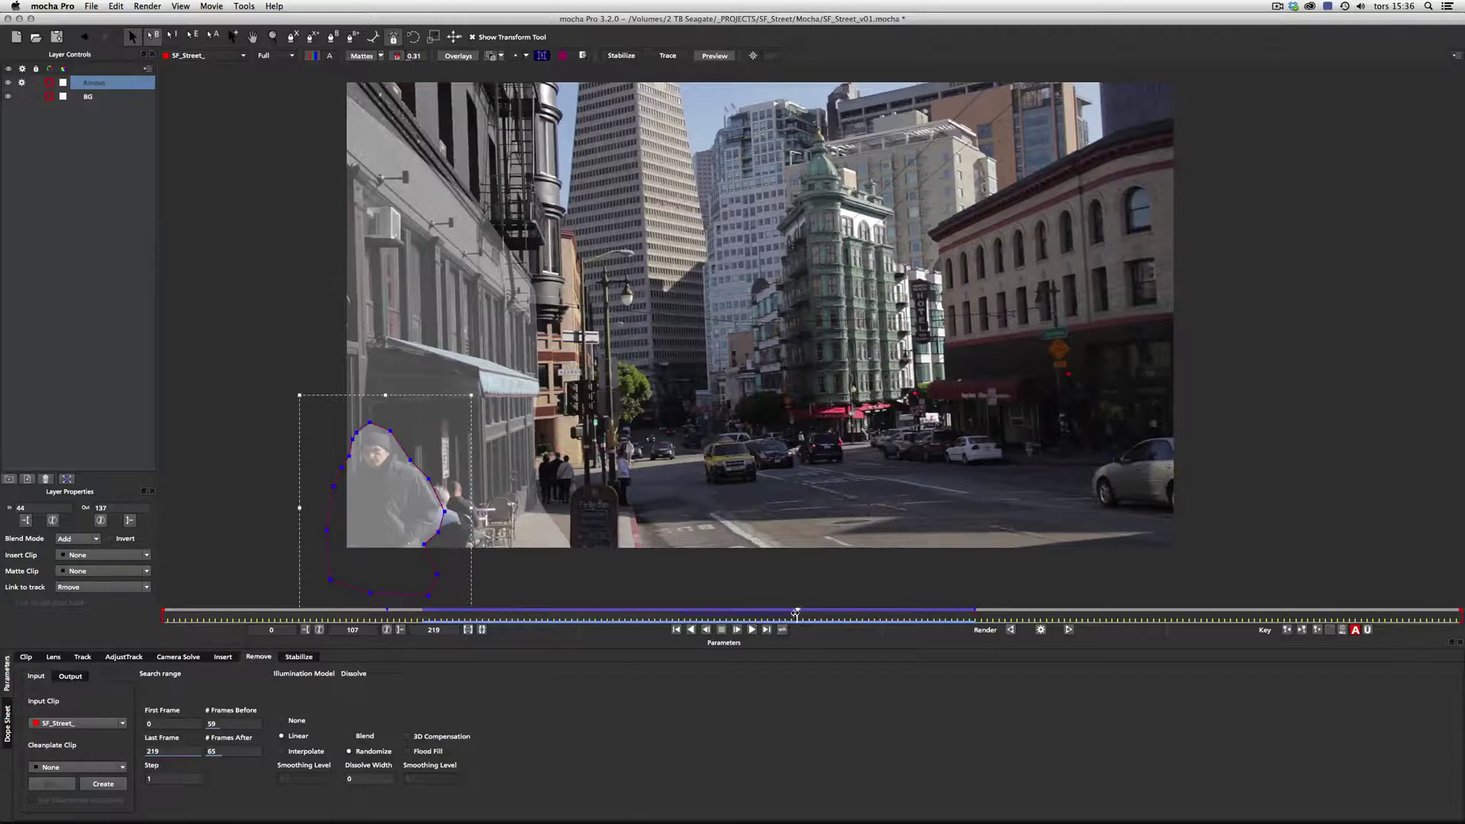
{"action": "left_click_drag", "start_coordinate": [796, 611], "coordinate": [656, 632]}
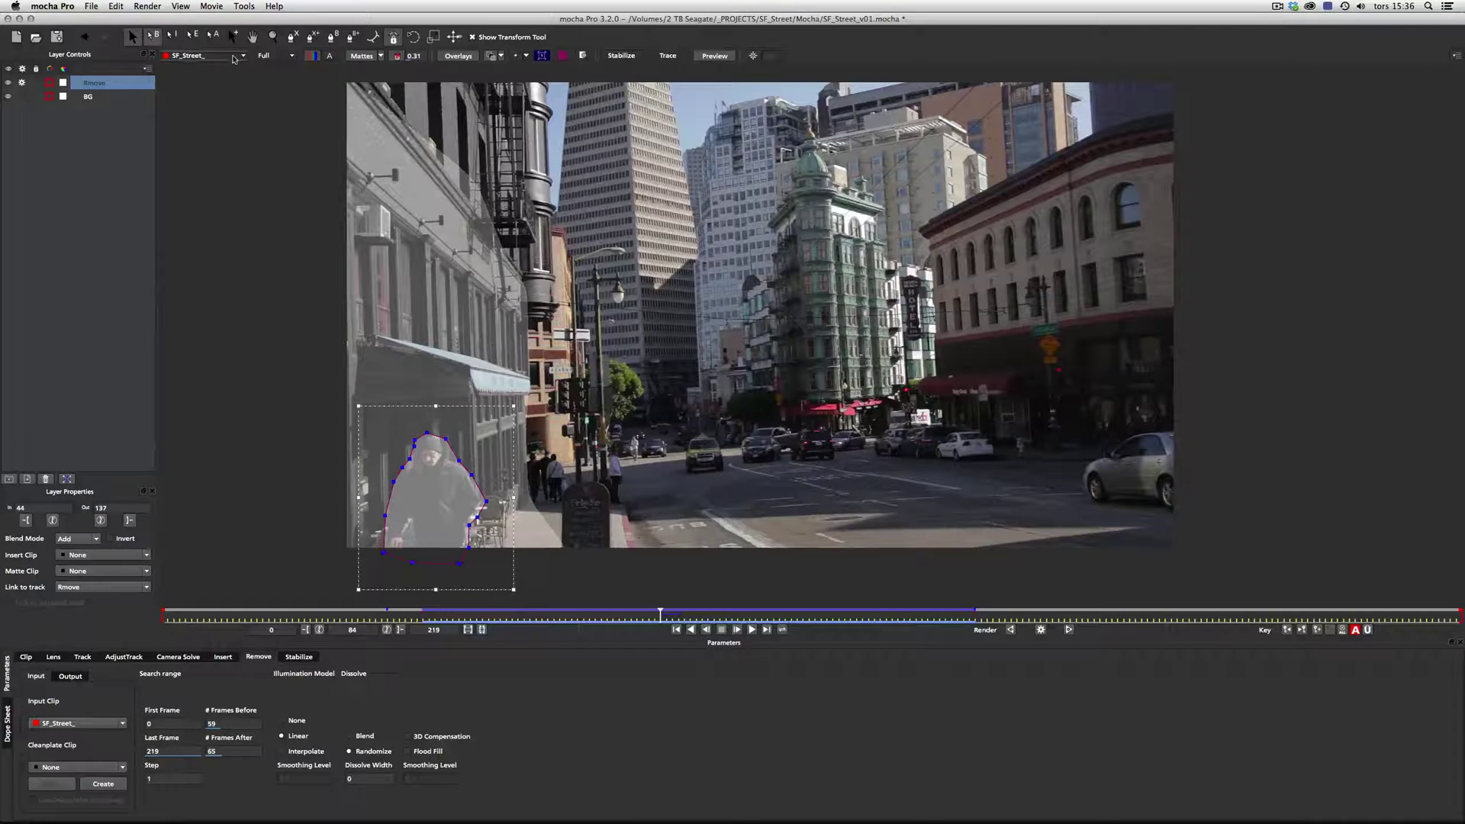
Hide the mattes and overlays, and display the rendered Remove_SF_Street_ clip in the viewer
{"action": "left_click", "coordinate": [369, 57]}
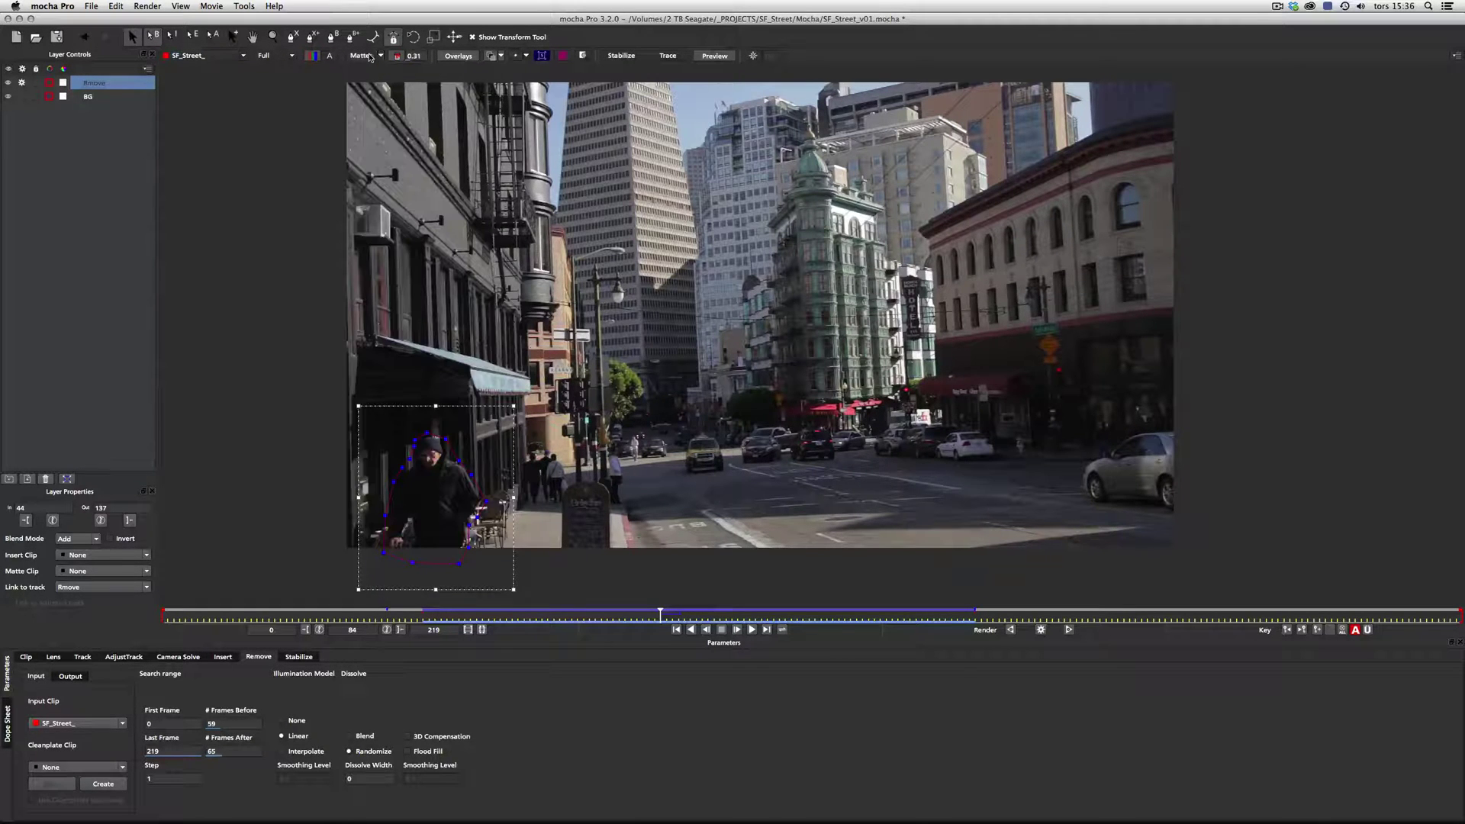
{"action": "left_click", "coordinate": [456, 57]}
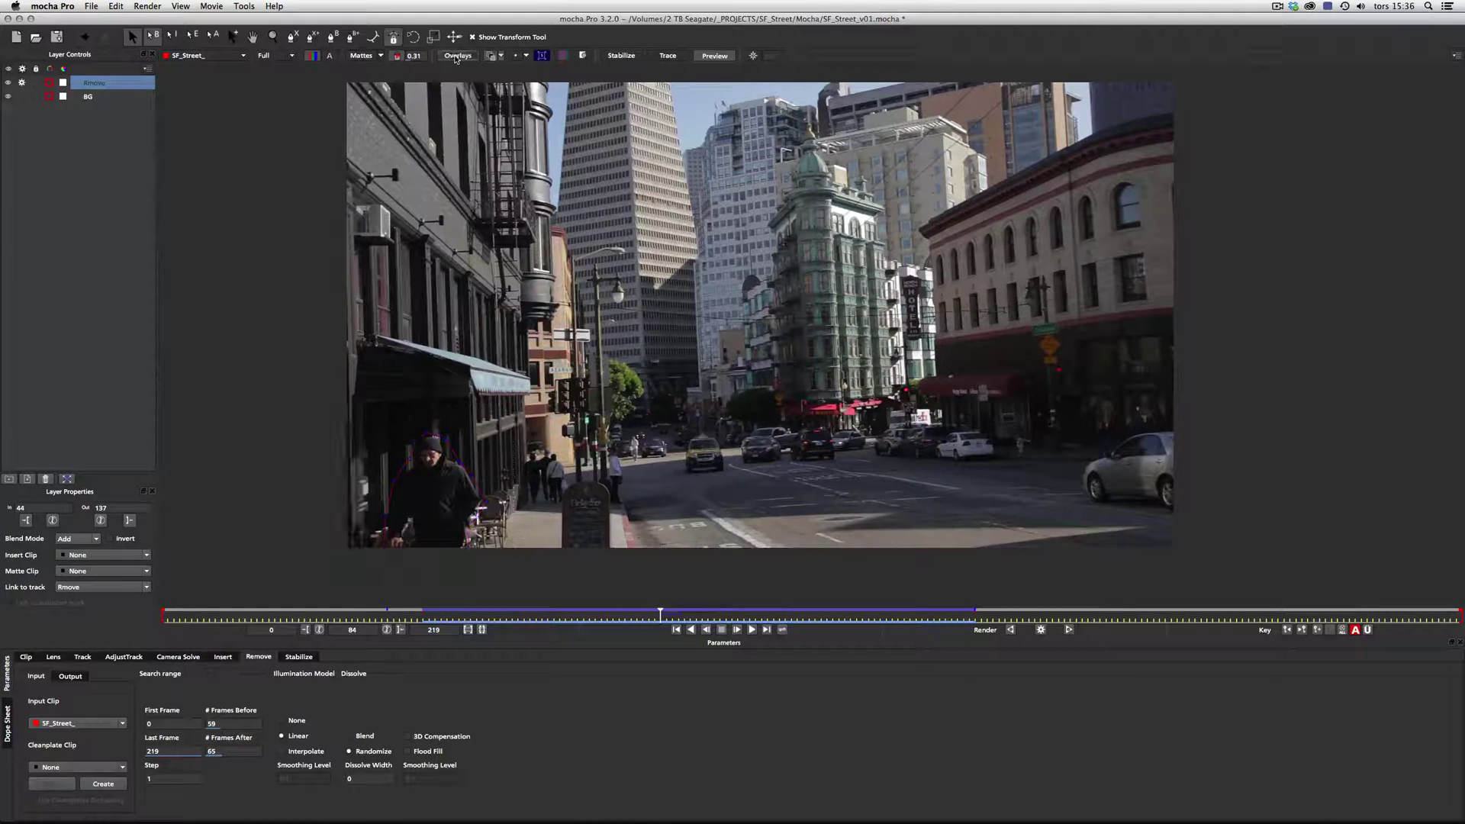
{"action": "left_click", "coordinate": [219, 59]}
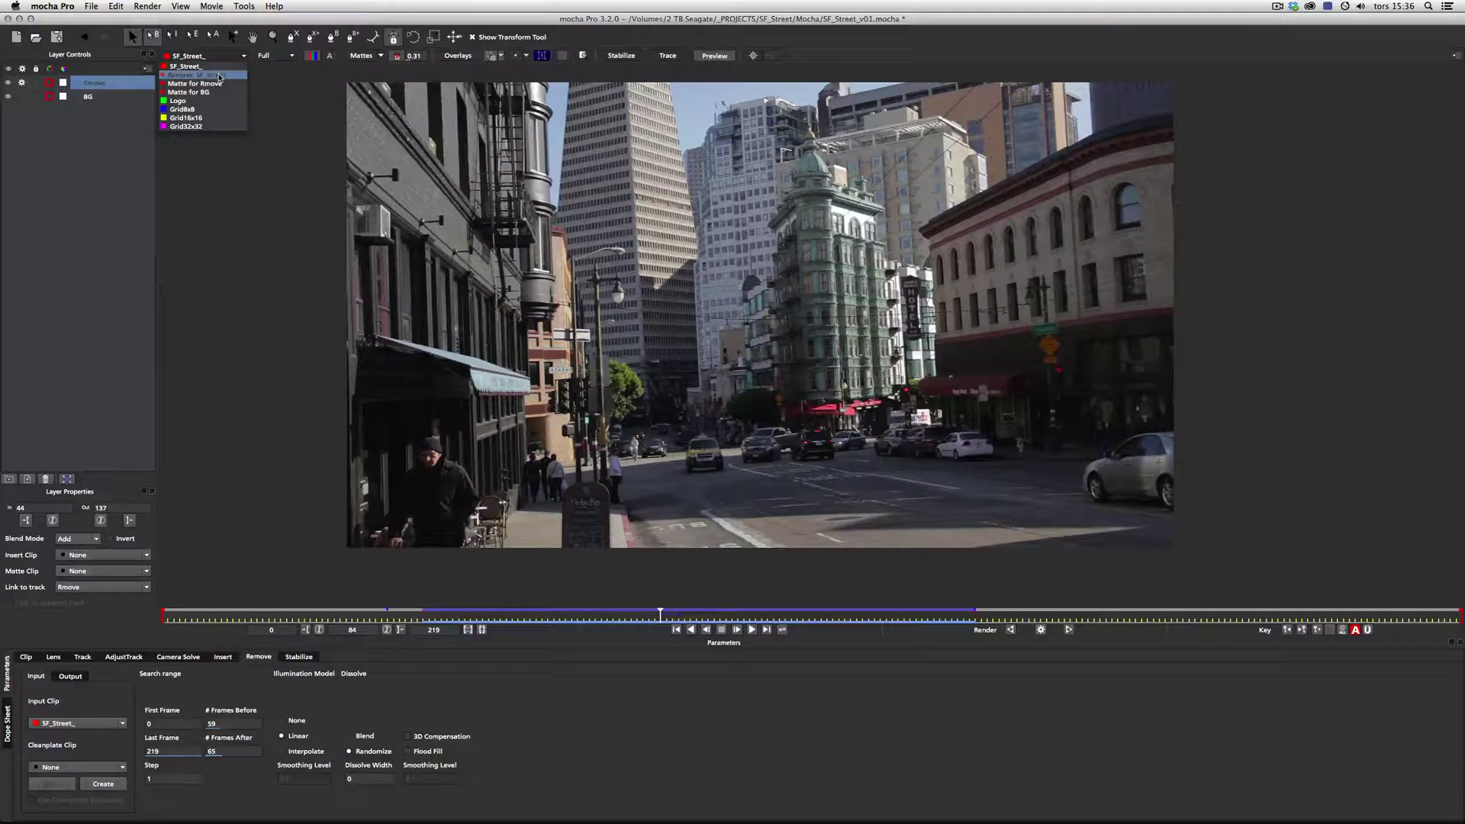
{"action": "left_click", "coordinate": [219, 75]}
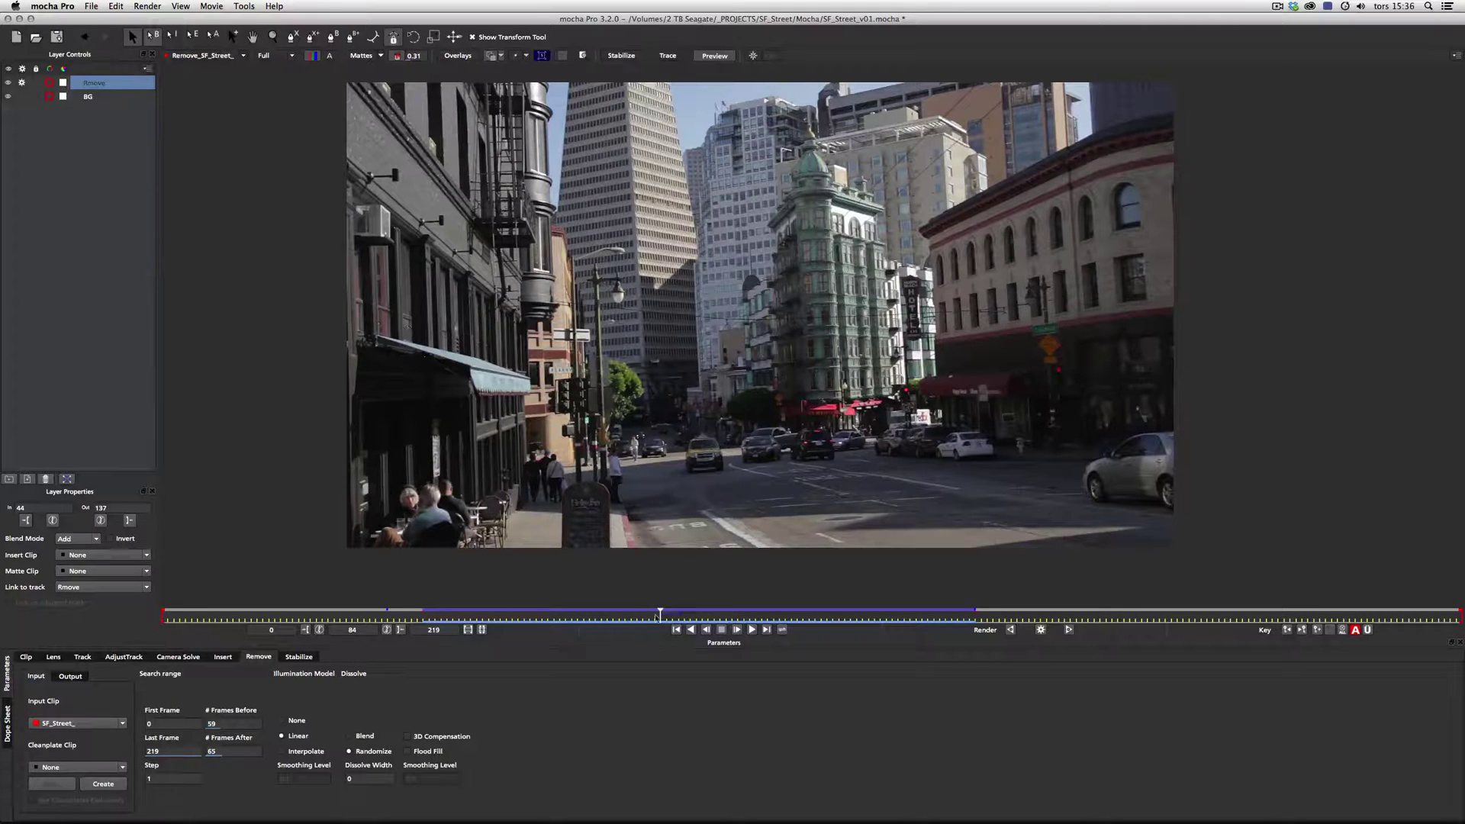
Play the rendered remove clip from near its start to review the removal, and stop playback around frame 164
{"action": "left_click", "coordinate": [751, 629]}
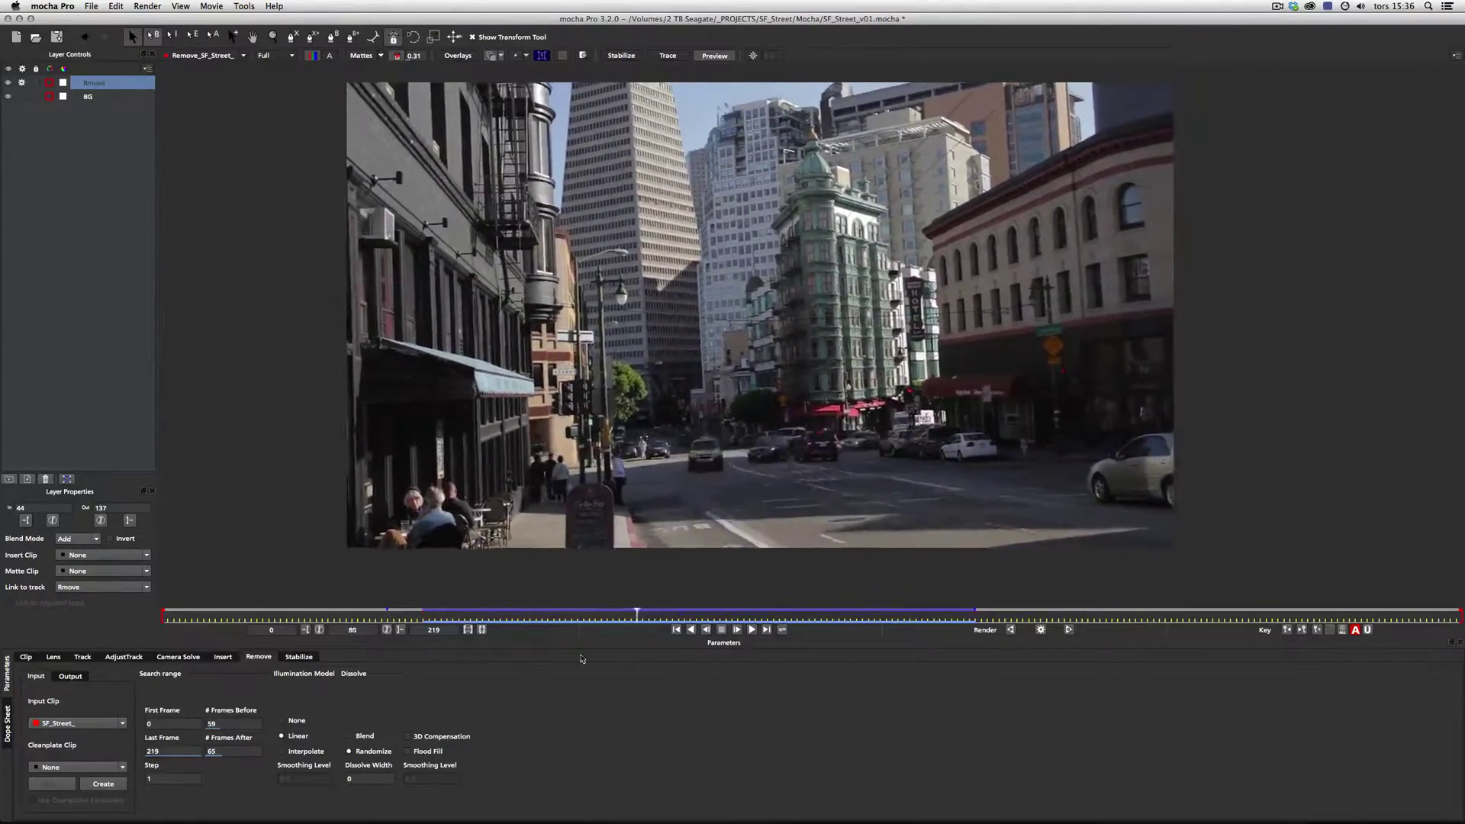
{"action": "left_click", "coordinate": [258, 621]}
{"action": "left_click_drag", "start_coordinate": [256, 621], "coordinate": [292, 619]}
{"action": "left_click", "coordinate": [751, 630]}
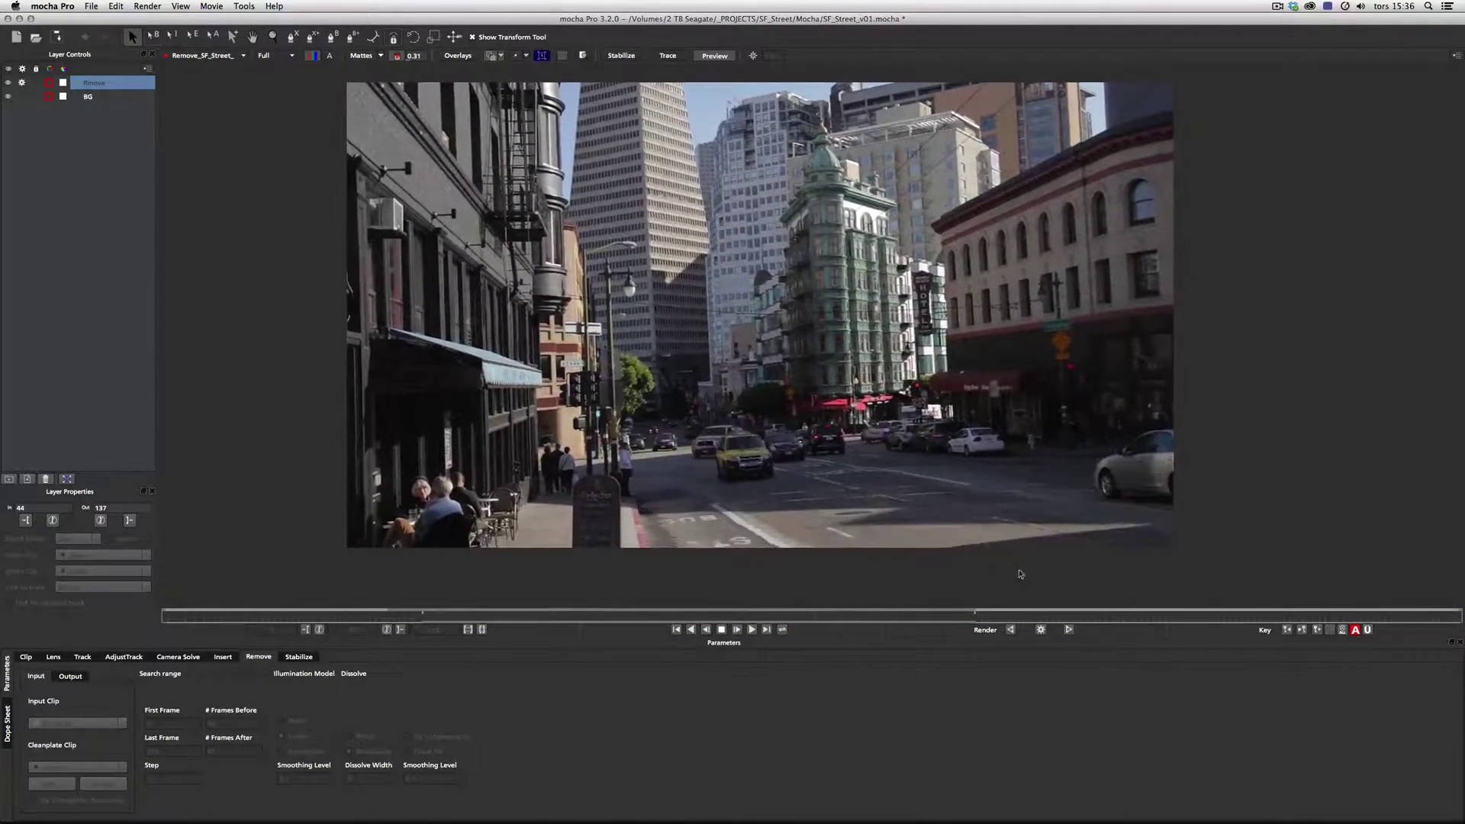
{"action": "left_click", "coordinate": [724, 631]}
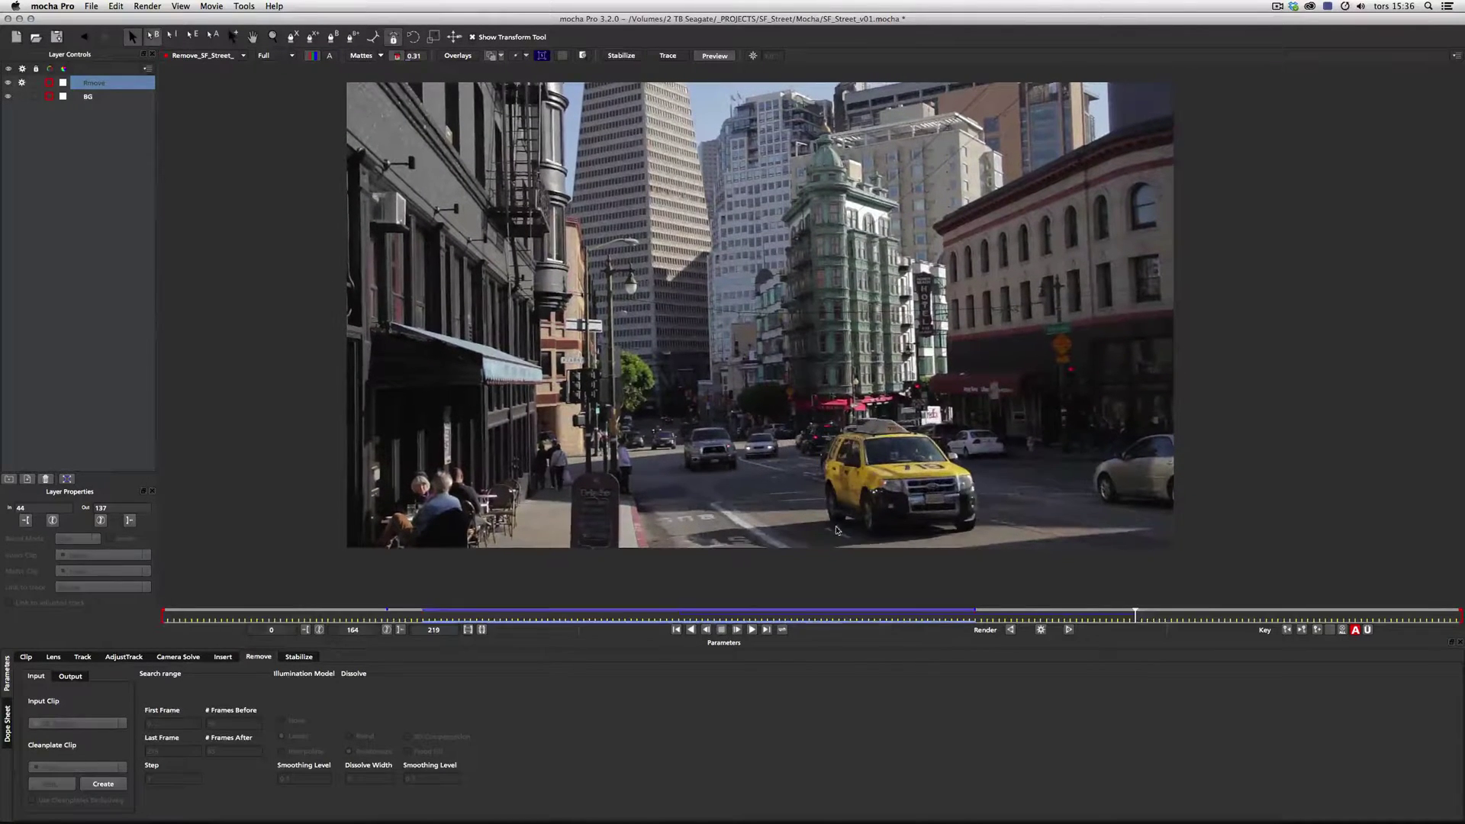